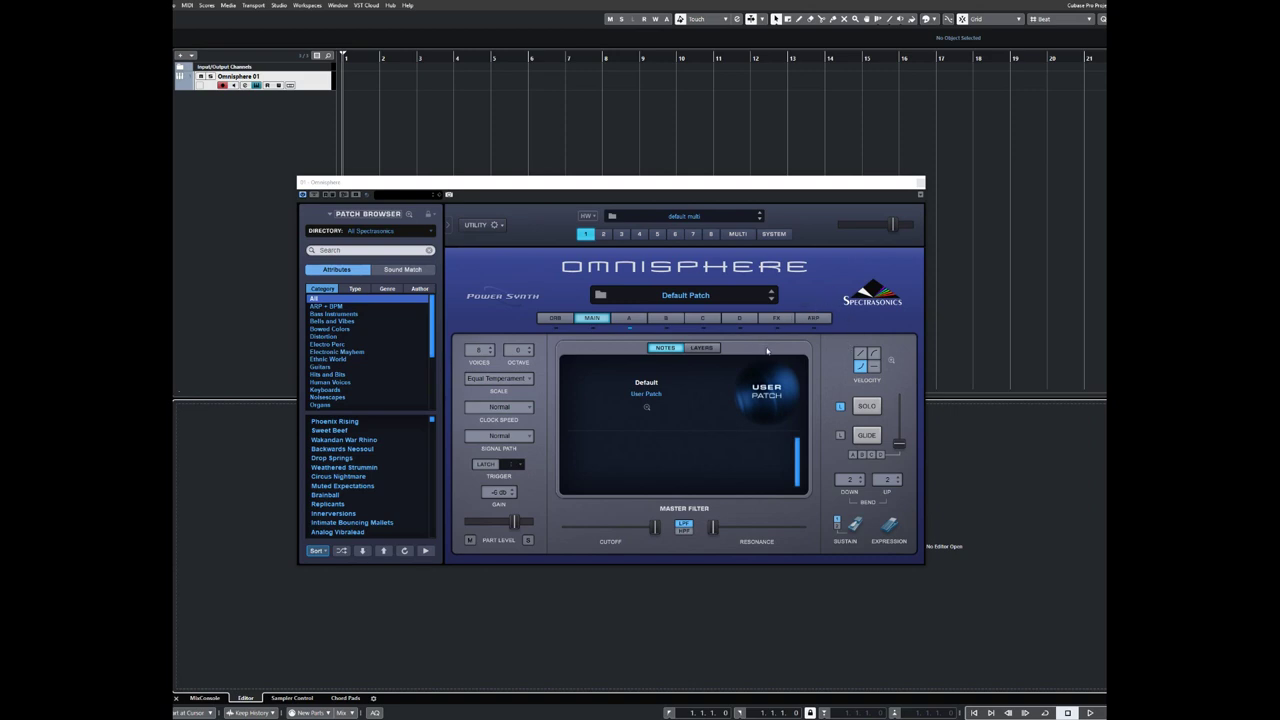
Enable part A's filter, lower its cutoff to about 0.087 kHz, and show the arpeggiator page.
{"action": "left_click", "coordinate": [633, 320]}
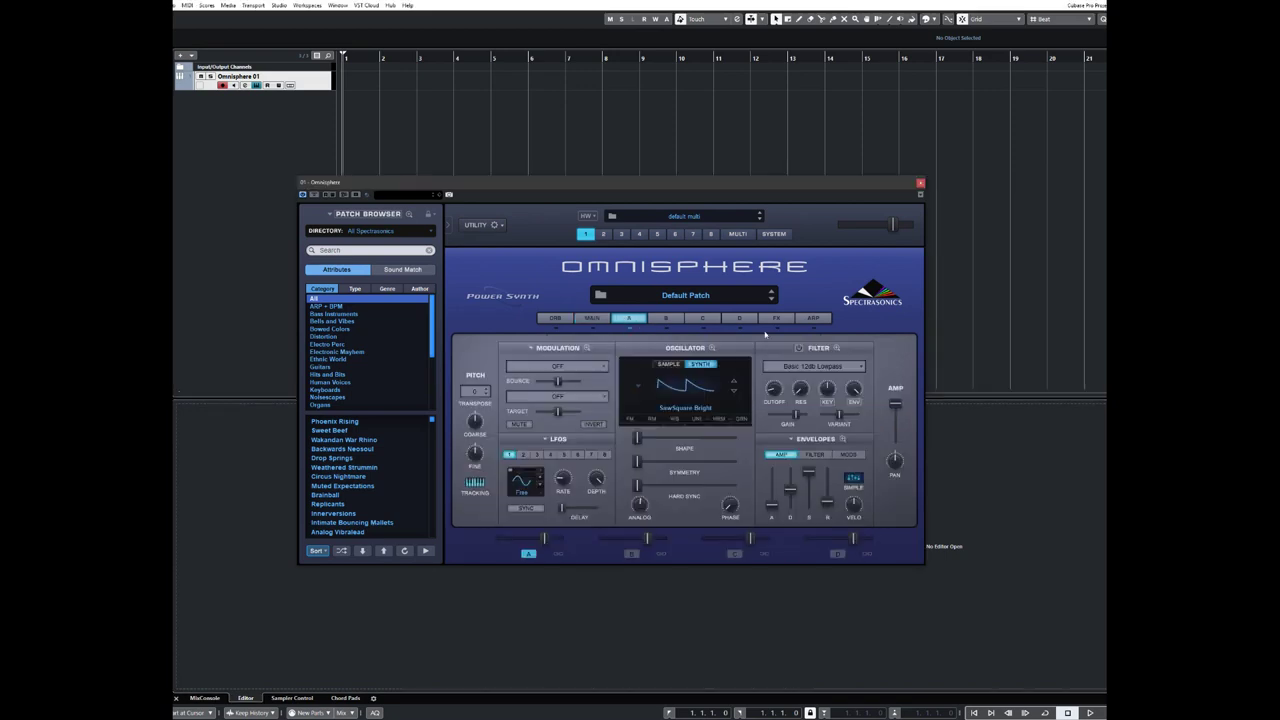
{"action": "left_click", "coordinate": [799, 348]}
{"action": "left_click_drag", "start_coordinate": [772, 389], "coordinate": [774, 391]}
{"action": "left_click", "coordinate": [813, 318]}
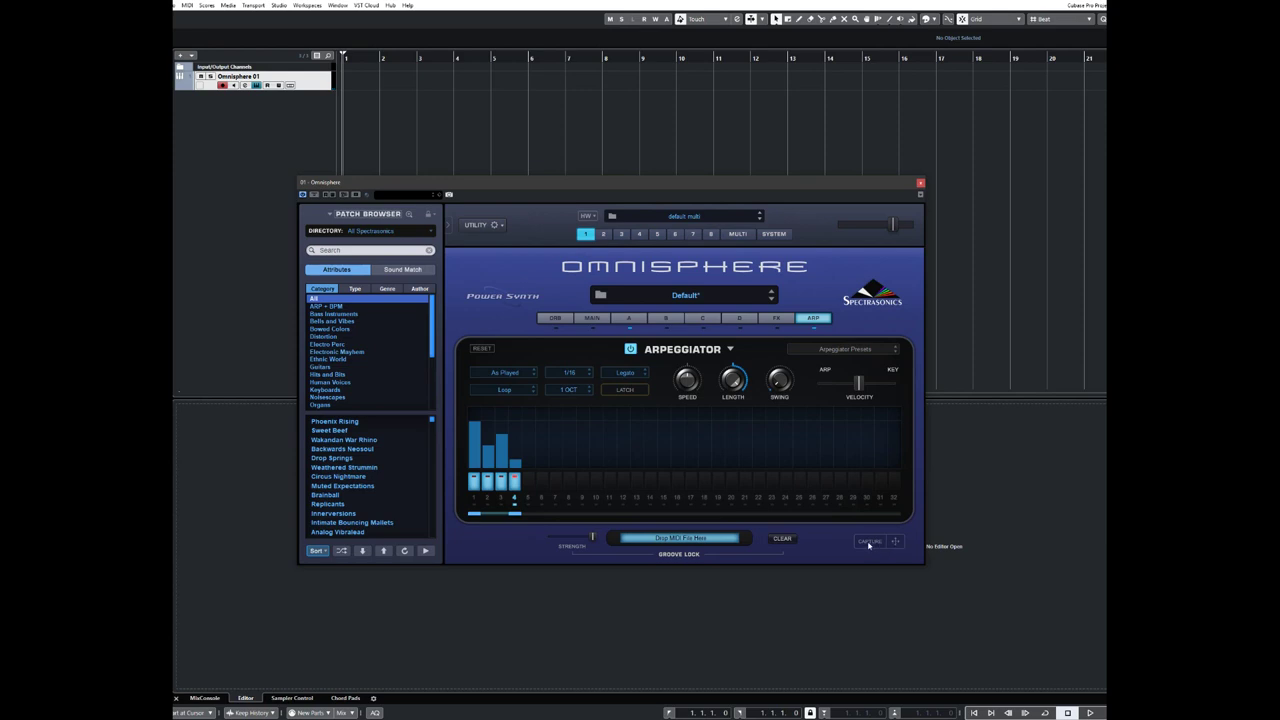
Capture two bars of the arpeggio and drop it onto the Omnisphere 01 track at bar 2.
{"action": "left_click", "coordinate": [869, 544]}
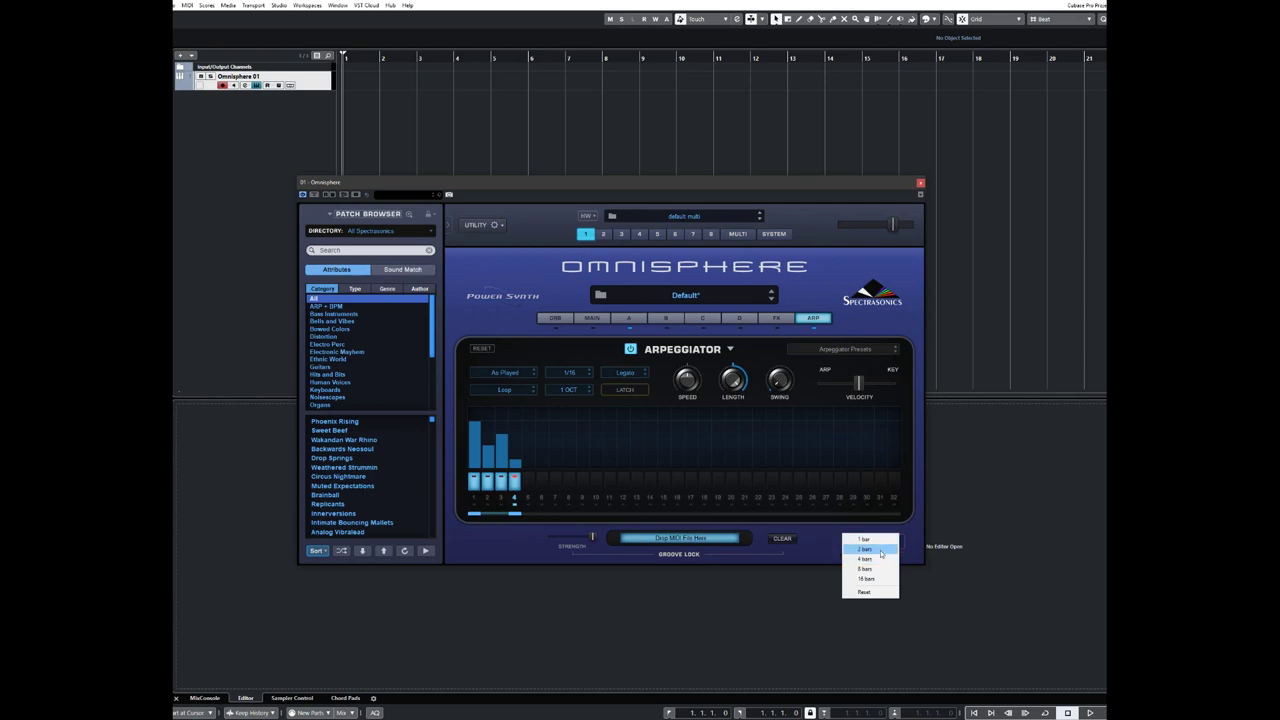
{"action": "left_click", "coordinate": [880, 550]}
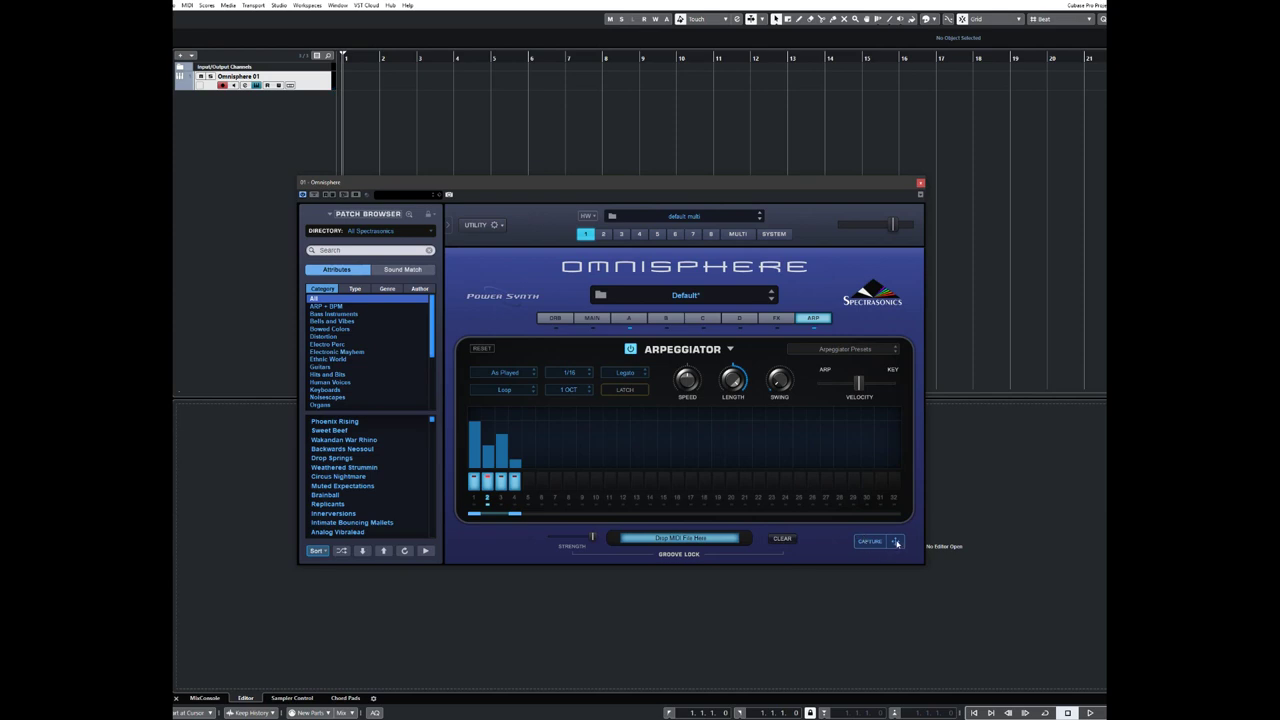
{"action": "left_click_drag", "start_coordinate": [896, 542], "coordinate": [383, 85]}
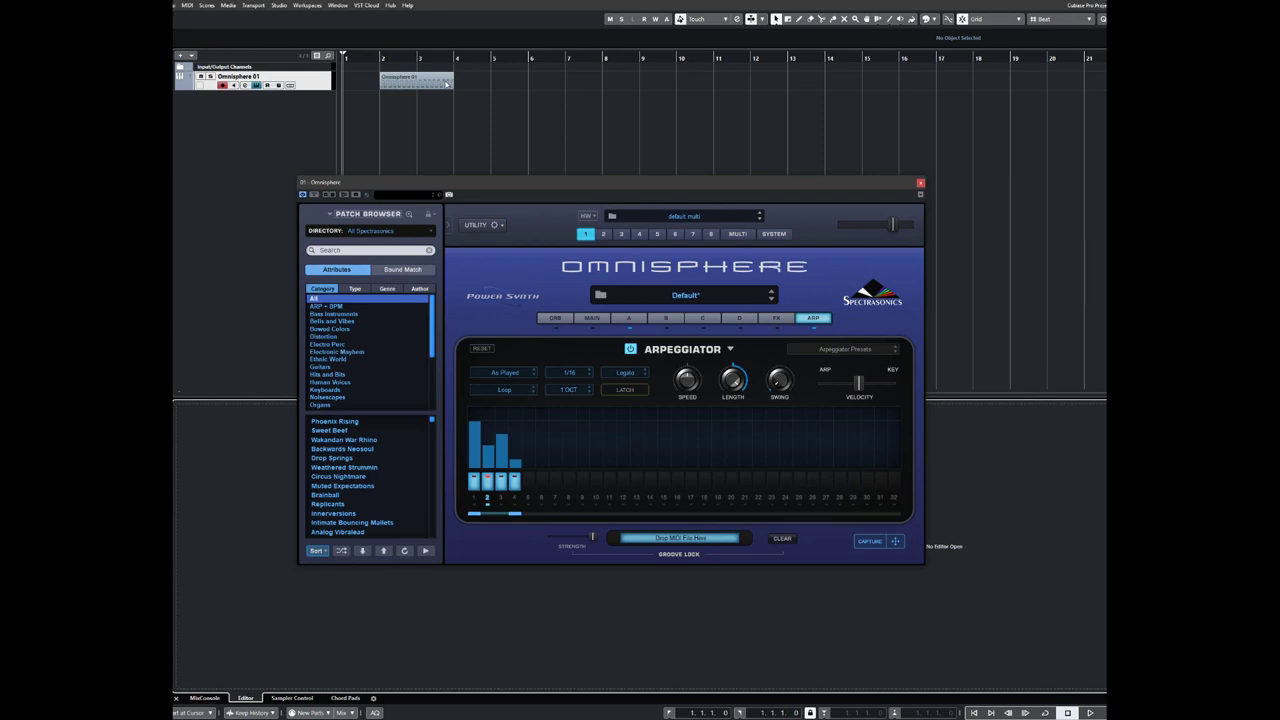
Play back the first capture, then capture a one-bar arpeggio and place it at bar 5.
{"action": "key", "text": "space"}
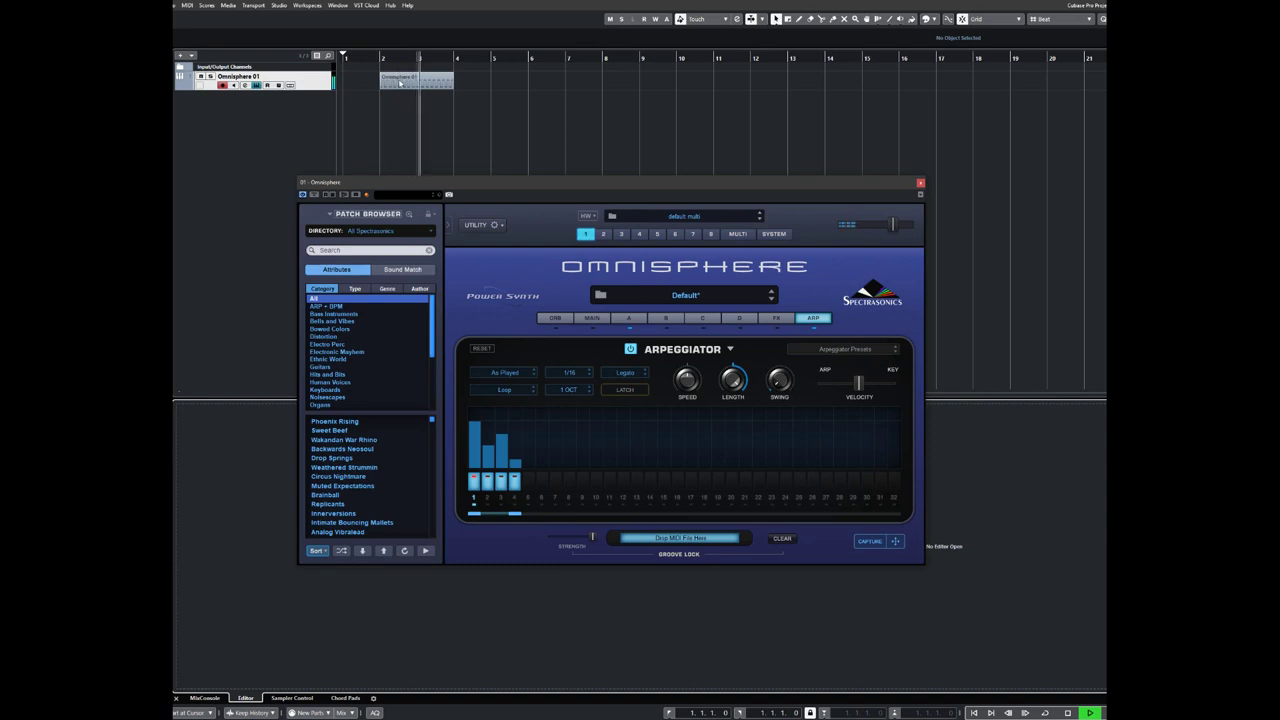
{"action": "key", "text": "space"}
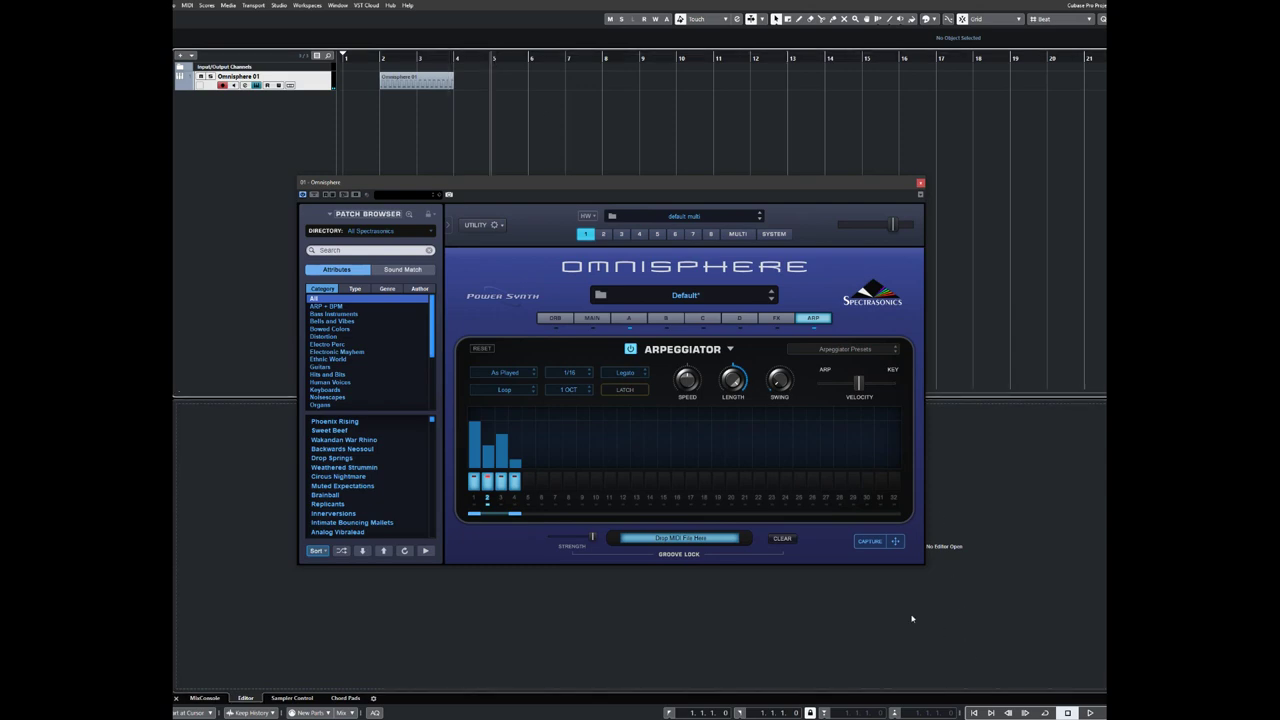
{"action": "left_click", "coordinate": [868, 549]}
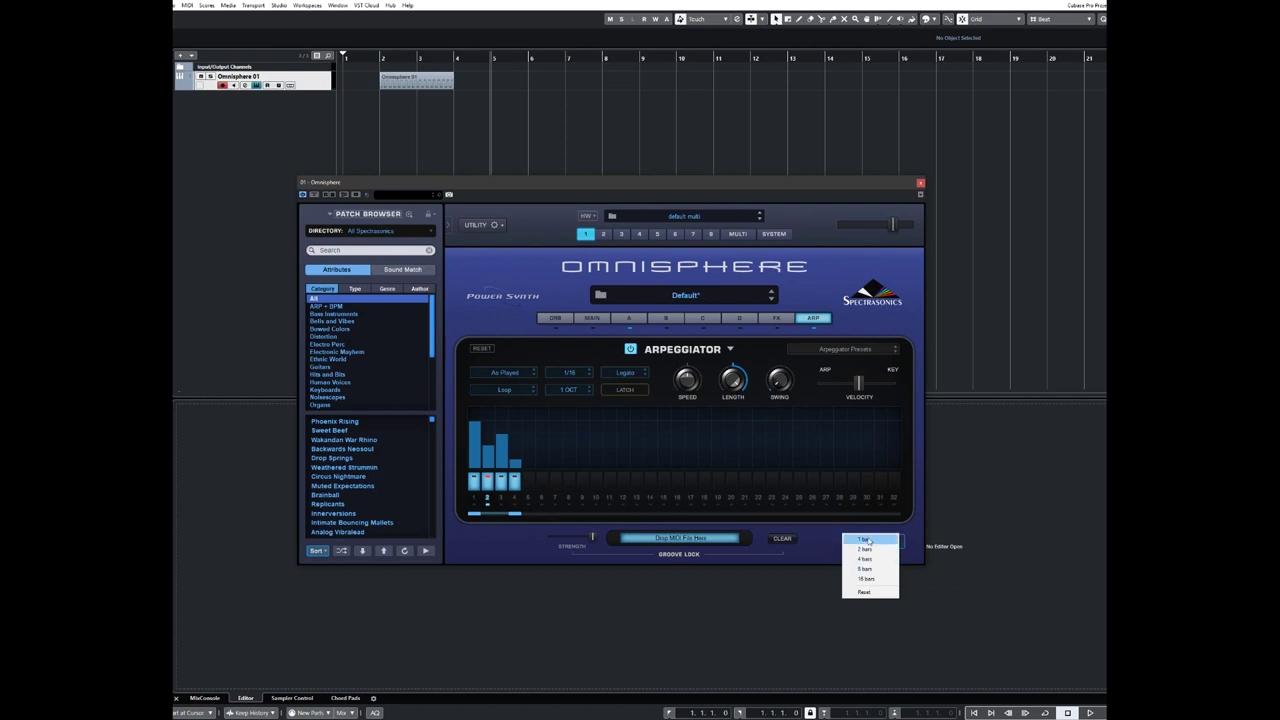
{"action": "left_click", "coordinate": [870, 559]}
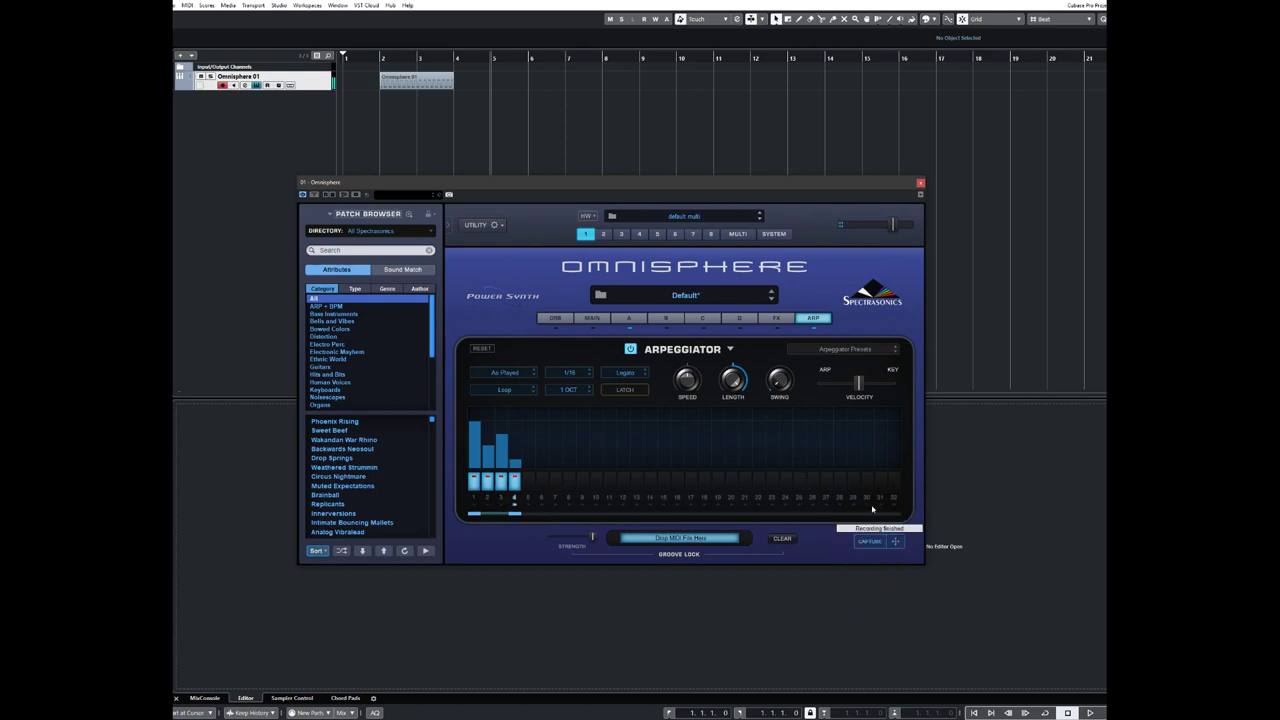
{"action": "left_click", "coordinate": [897, 542]}
{"action": "left_click_drag", "start_coordinate": [636, 249], "coordinate": [517, 100]}
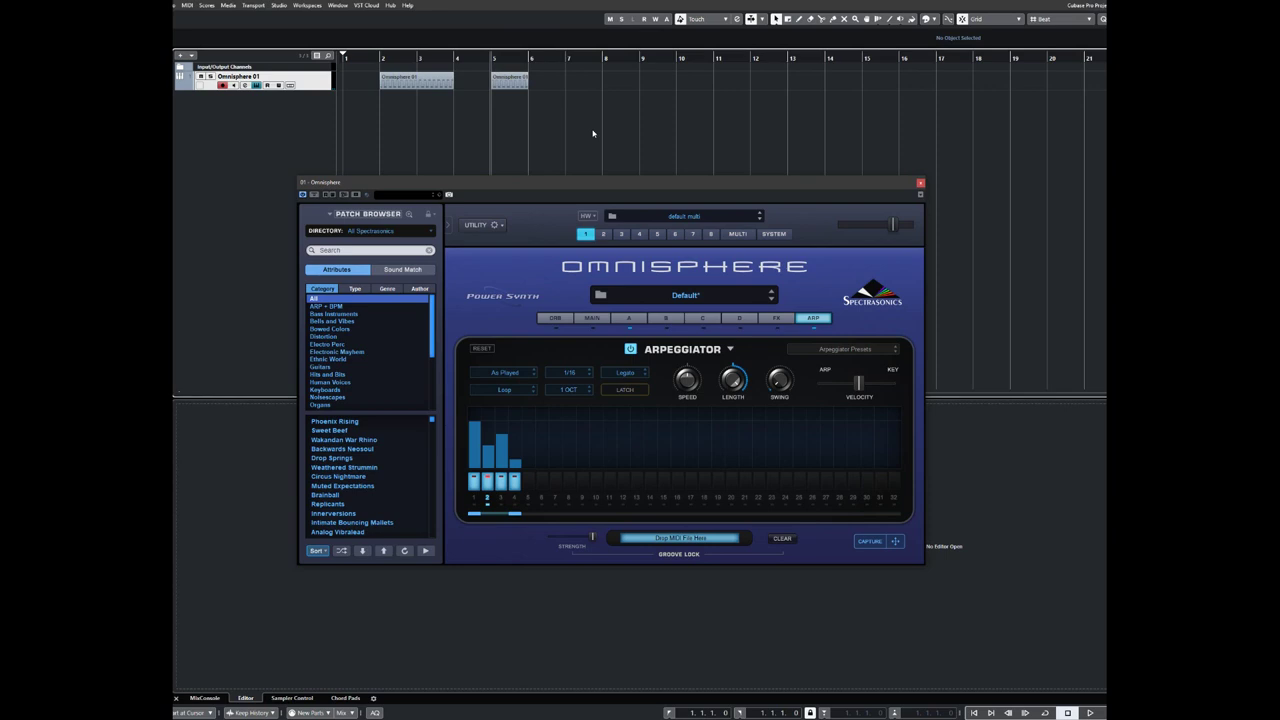
{"action": "left_click", "coordinate": [867, 544]}
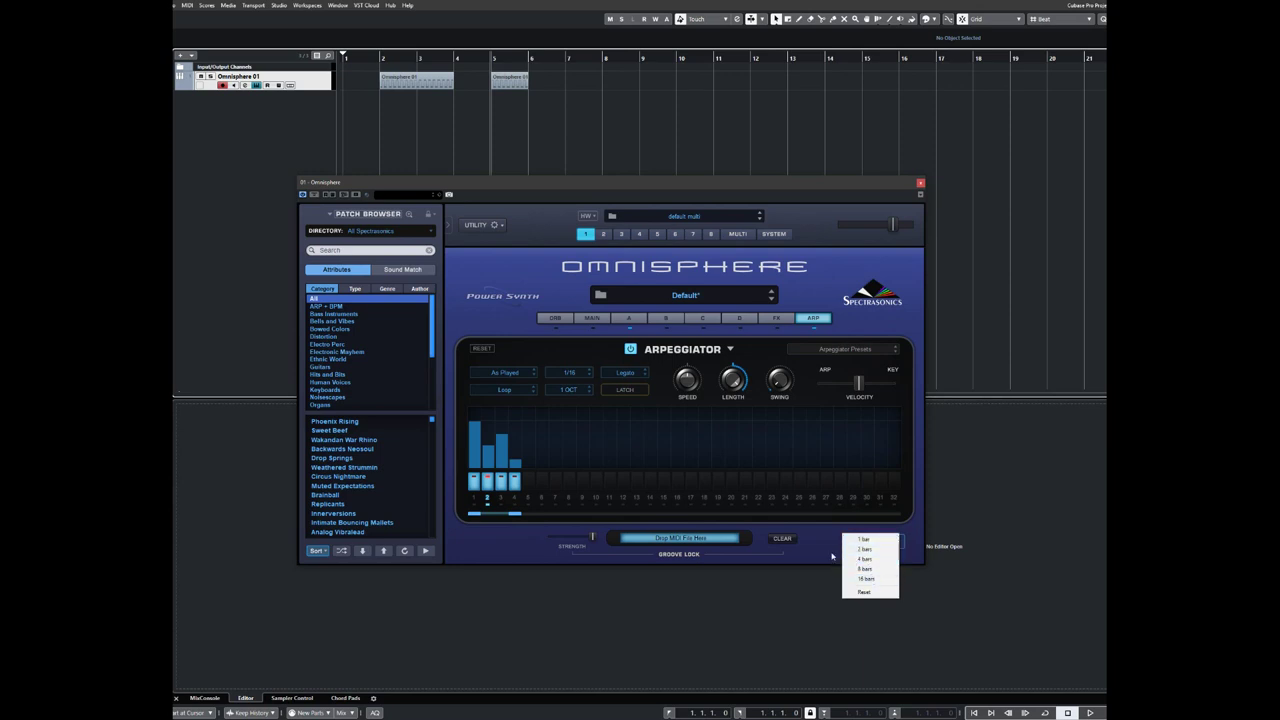
{"action": "left_click", "coordinate": [831, 556]}
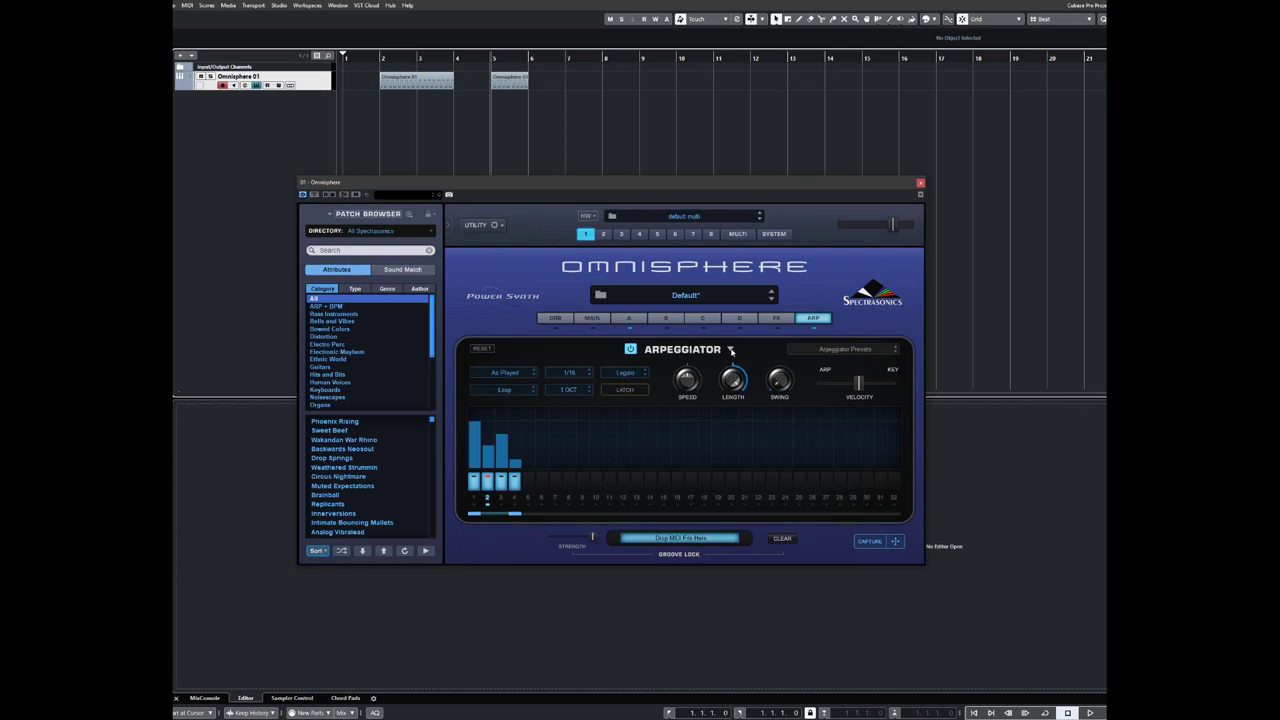
Duplicate the four-step arpeggio range to eight steps, then mirror it out to sixteen.
{"action": "left_click", "coordinate": [731, 350]}
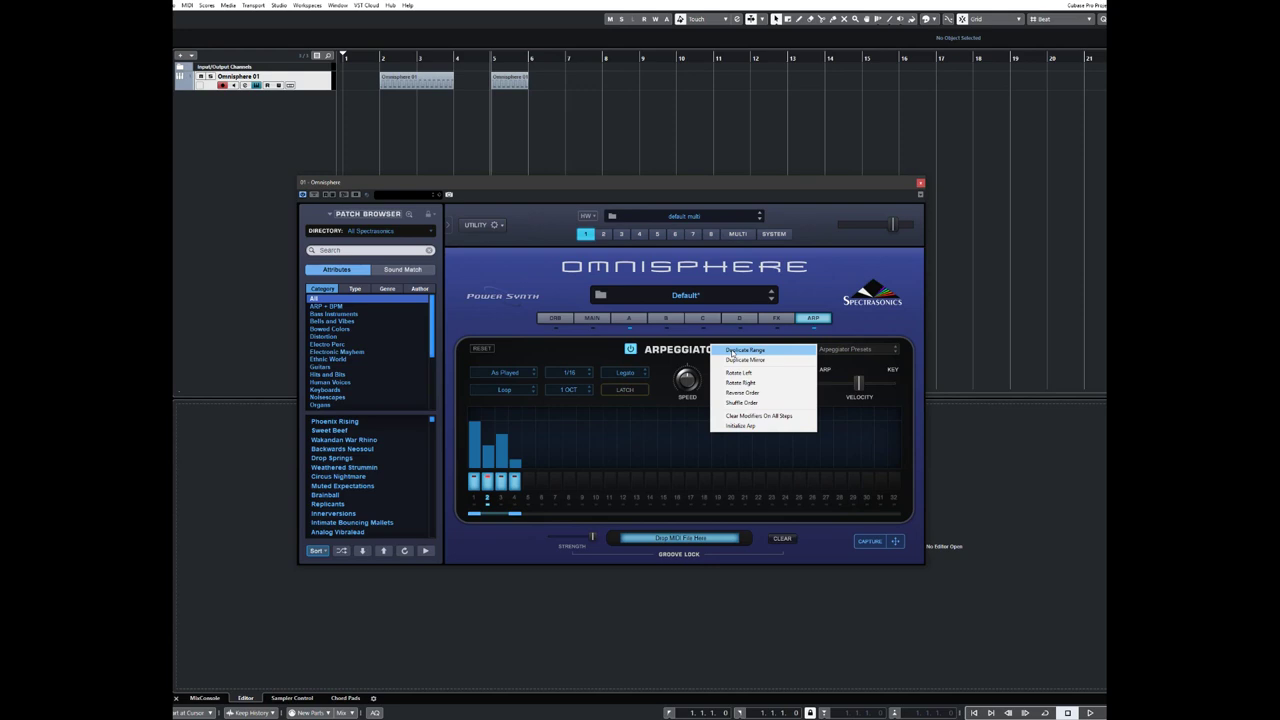
{"action": "left_click", "coordinate": [732, 351]}
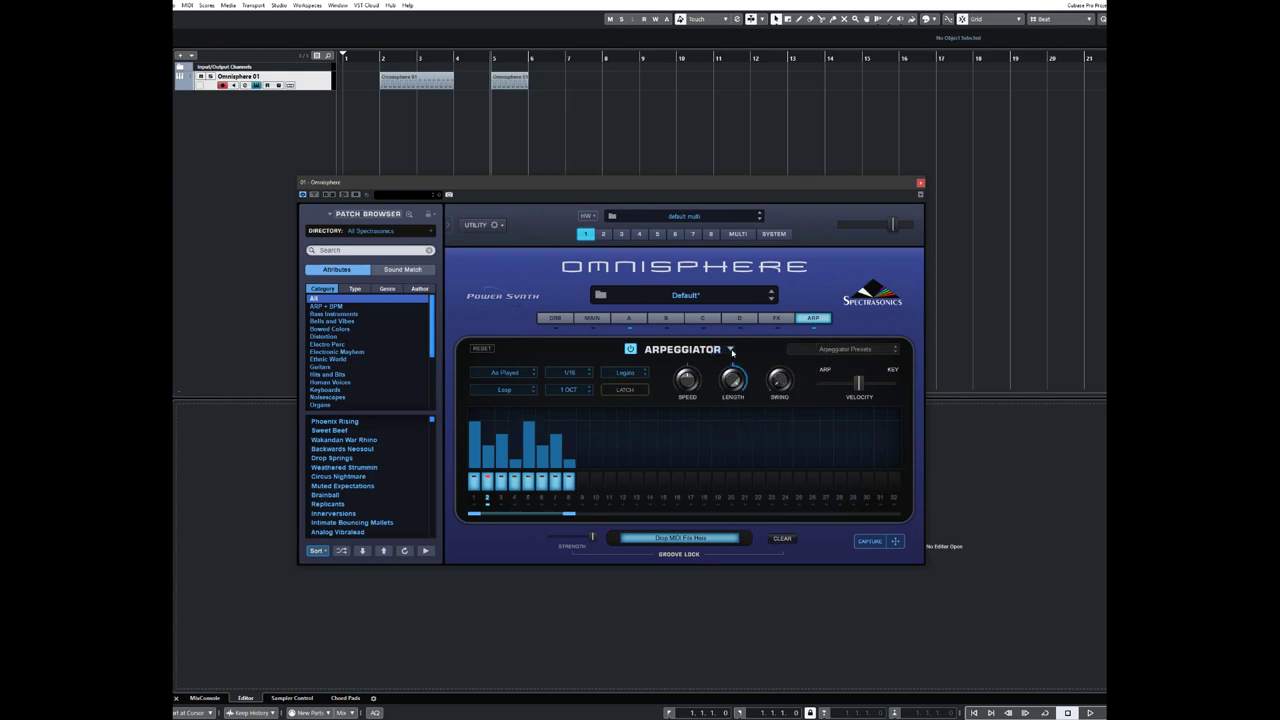
{"action": "left_click", "coordinate": [730, 350]}
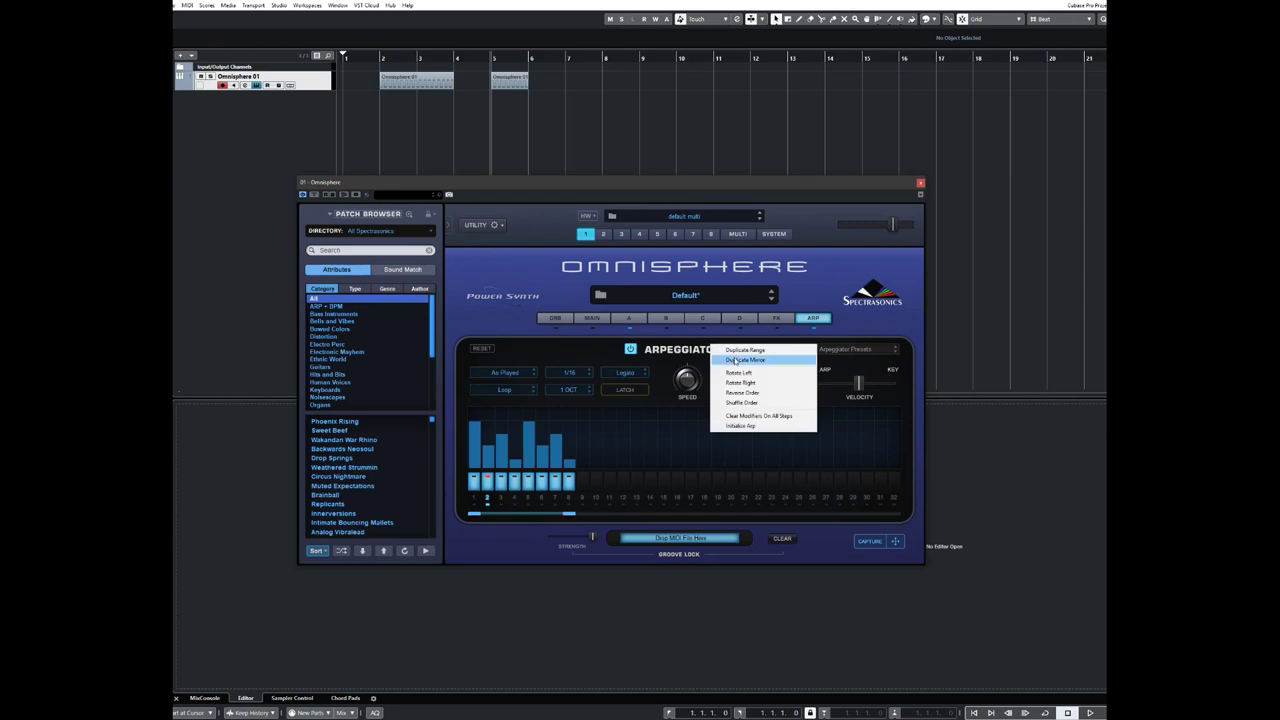
{"action": "left_click", "coordinate": [736, 360]}
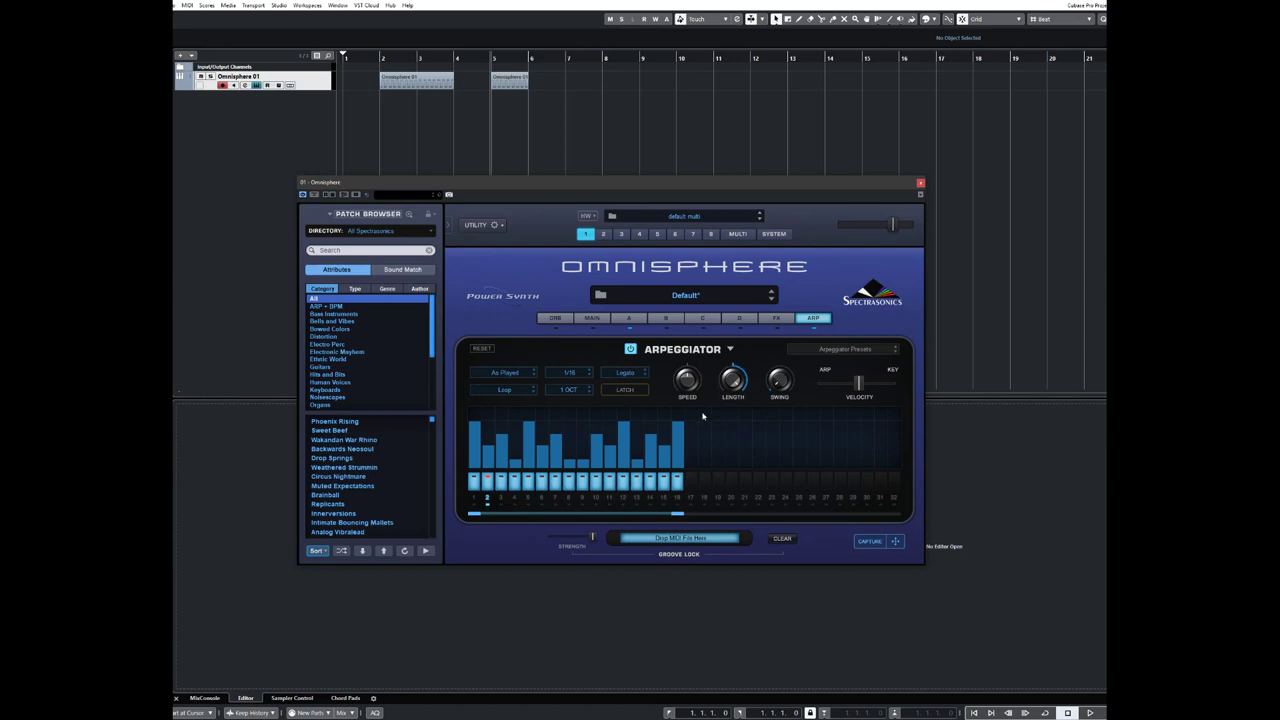
Shorten the pattern to its first steps, then rotate it one step left and back right.
{"action": "left_click_drag", "start_coordinate": [679, 514], "coordinate": [519, 518]}
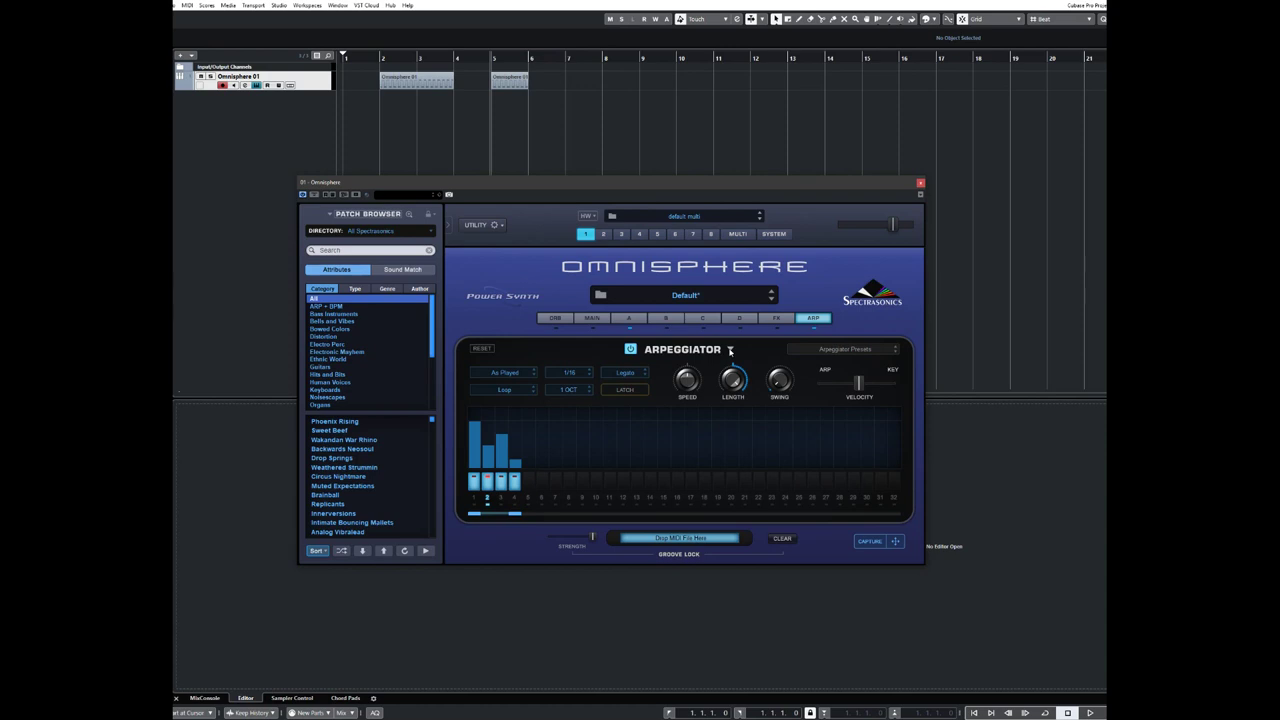
{"action": "left_click", "coordinate": [728, 351]}
{"action": "left_click", "coordinate": [741, 373]}
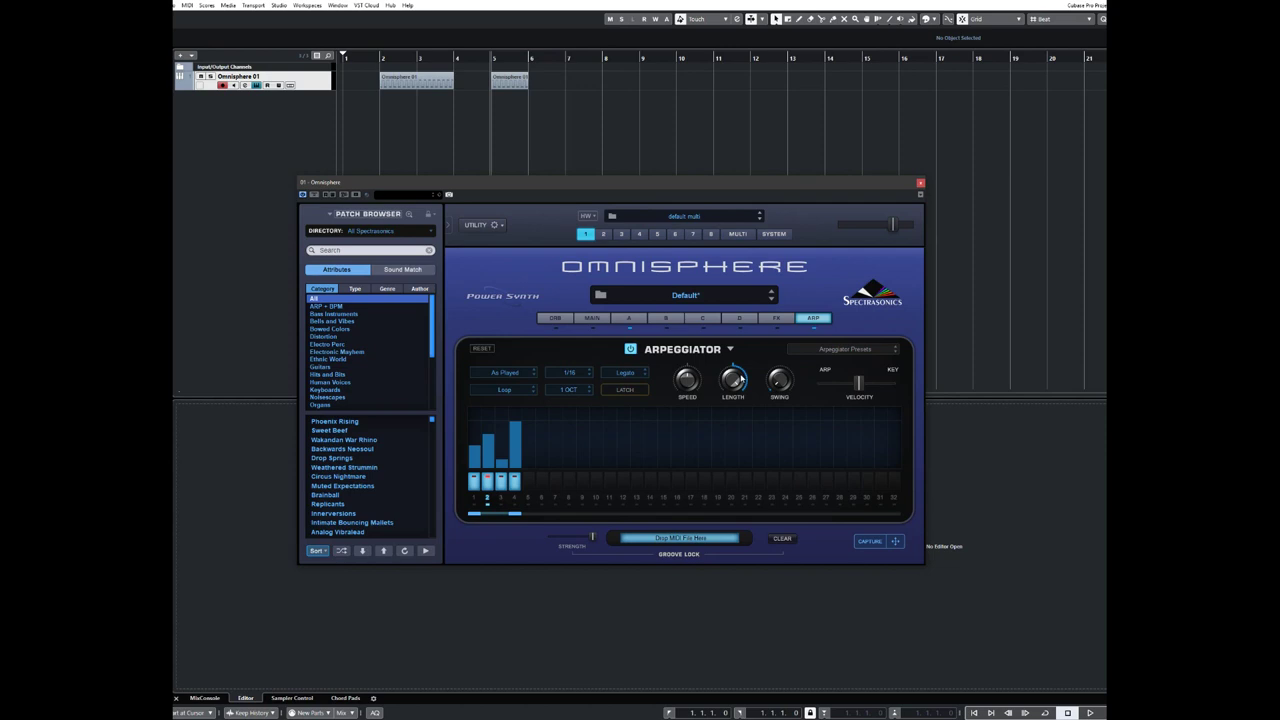
{"action": "left_click", "coordinate": [730, 350]}
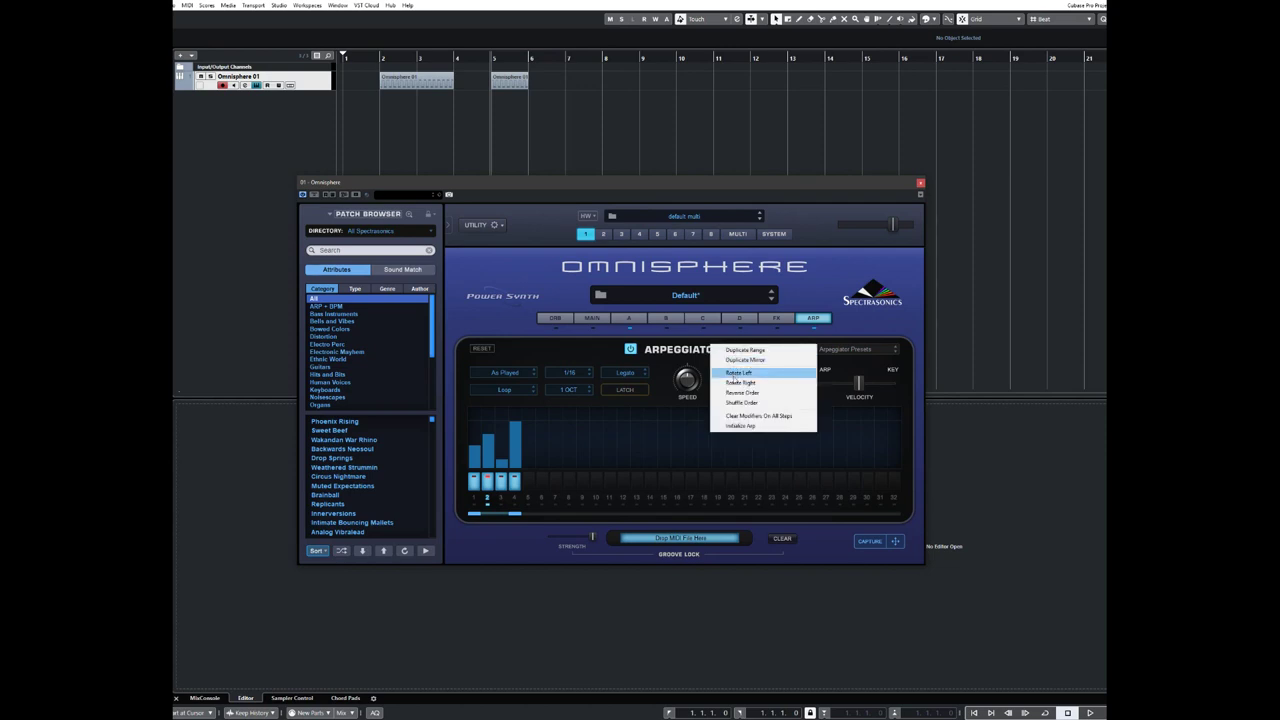
{"action": "left_click", "coordinate": [736, 383]}
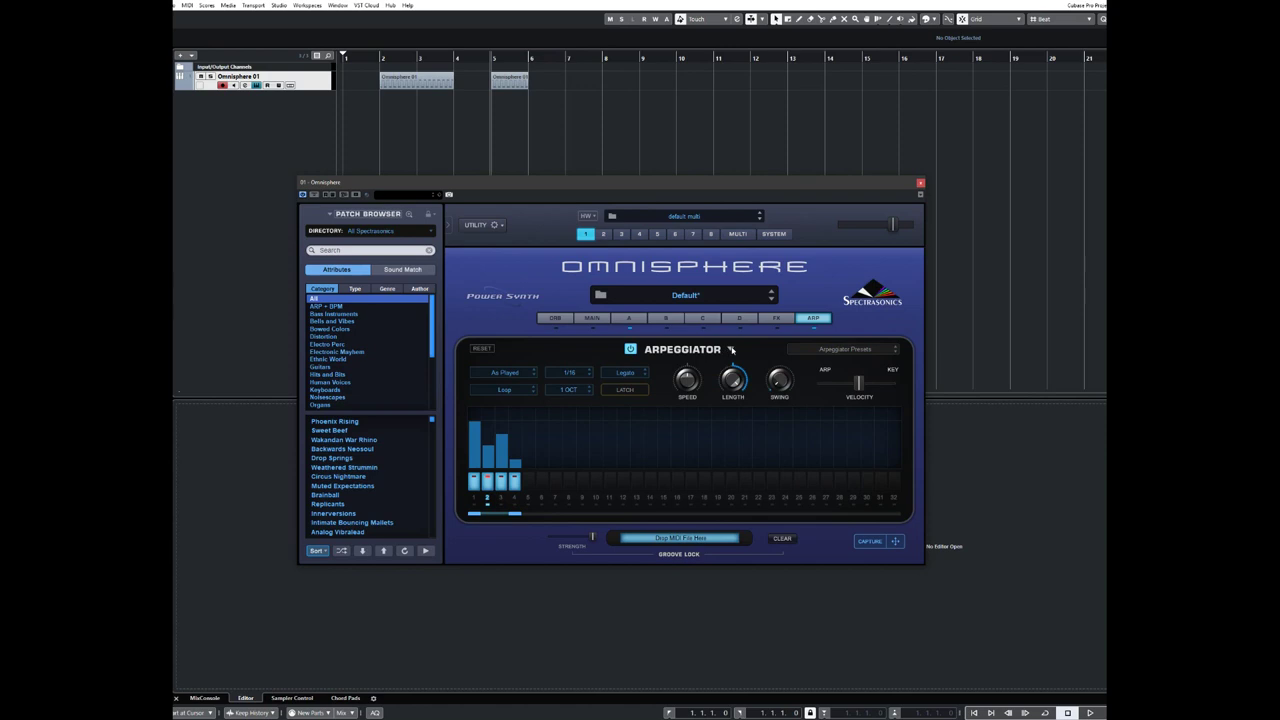
Duplicate the steps to eight, reverse and shuffle them, then duplicate to sixteen steps.
{"action": "left_click", "coordinate": [731, 350]}
{"action": "left_click", "coordinate": [733, 349]}
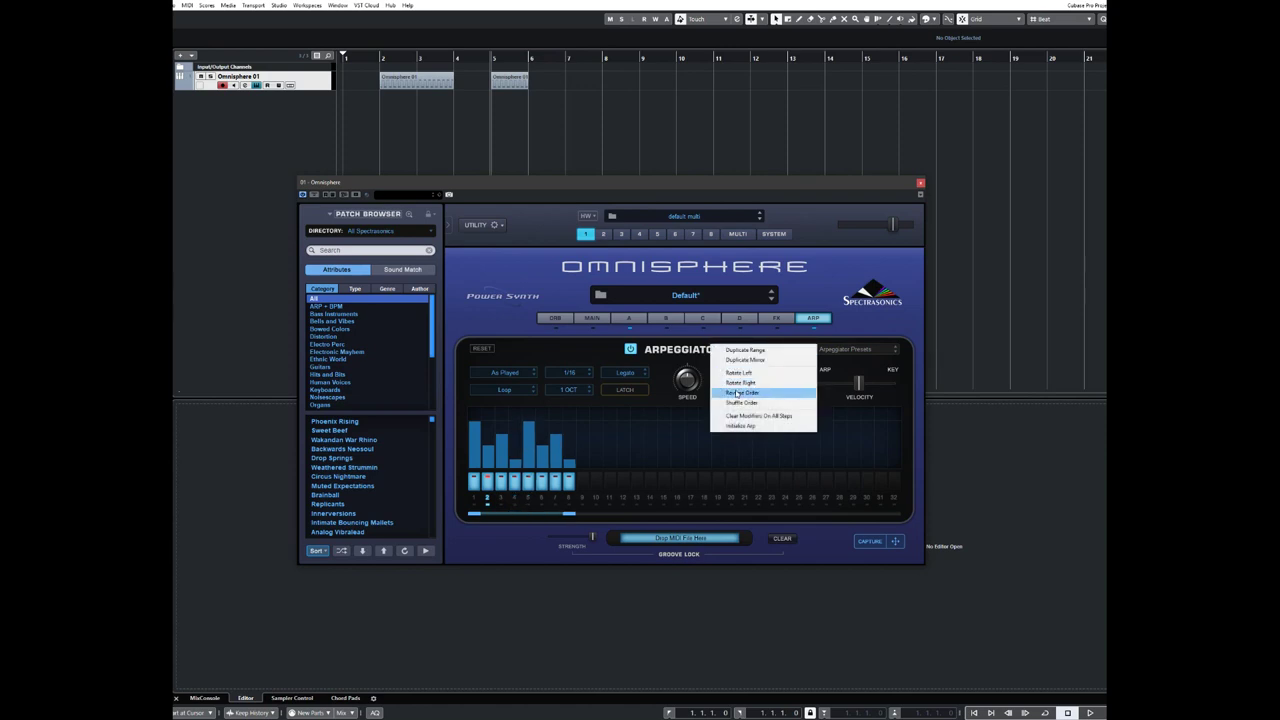
{"action": "left_click", "coordinate": [737, 393]}
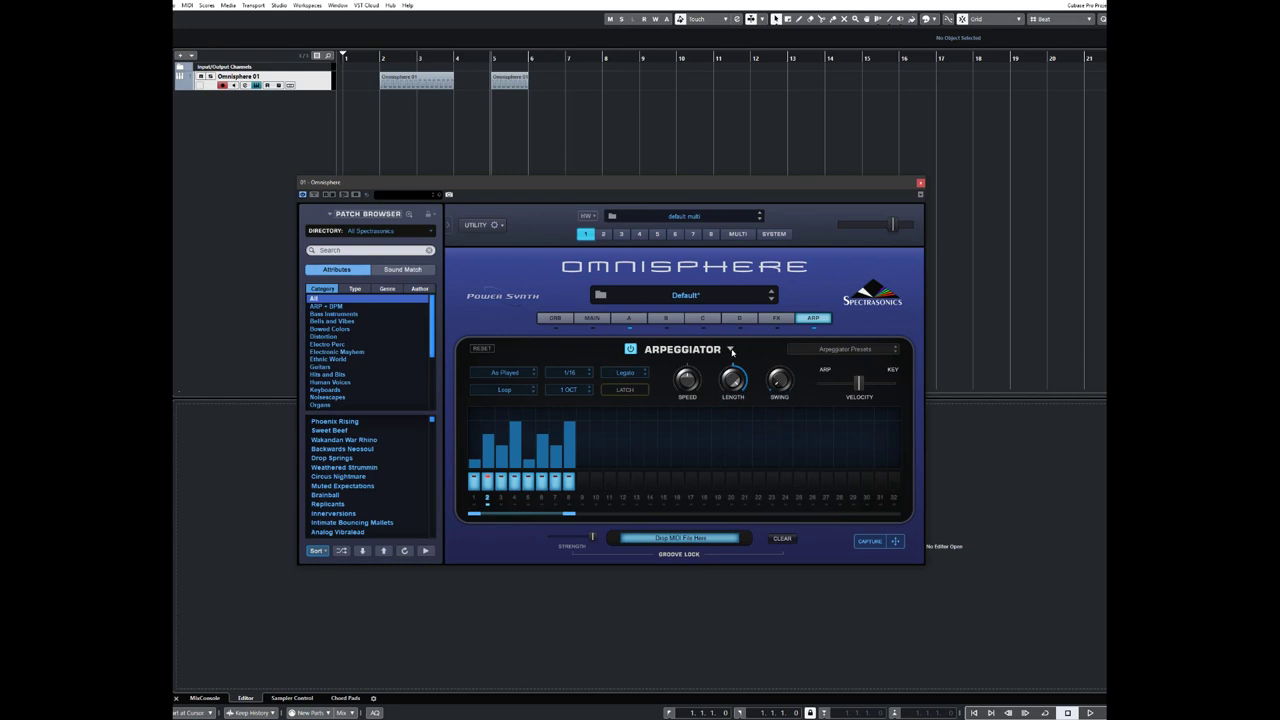
{"action": "left_click", "coordinate": [731, 351]}
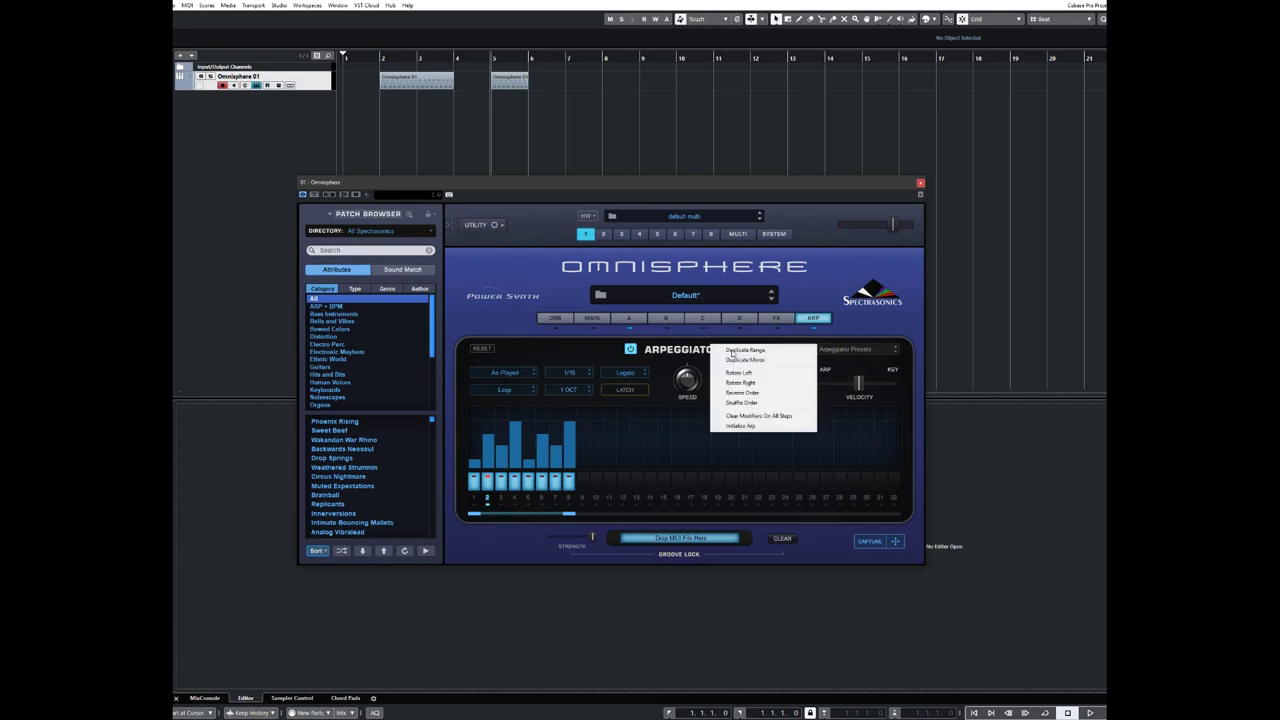
{"action": "left_click", "coordinate": [740, 402]}
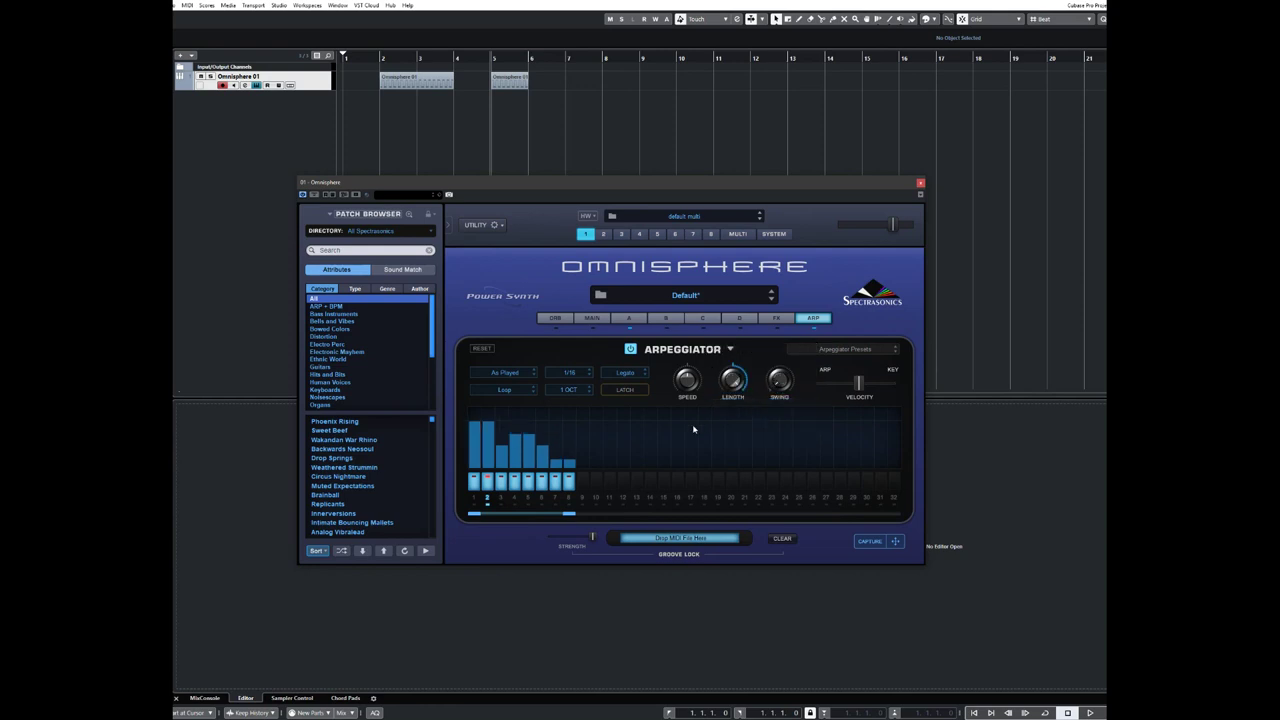
{"action": "left_click", "coordinate": [730, 349]}
{"action": "left_click", "coordinate": [745, 350]}
Shuffle the sixteen steps twice more, leaving the Arpeggiator menu without resetting anything.
{"action": "left_click", "coordinate": [730, 350]}
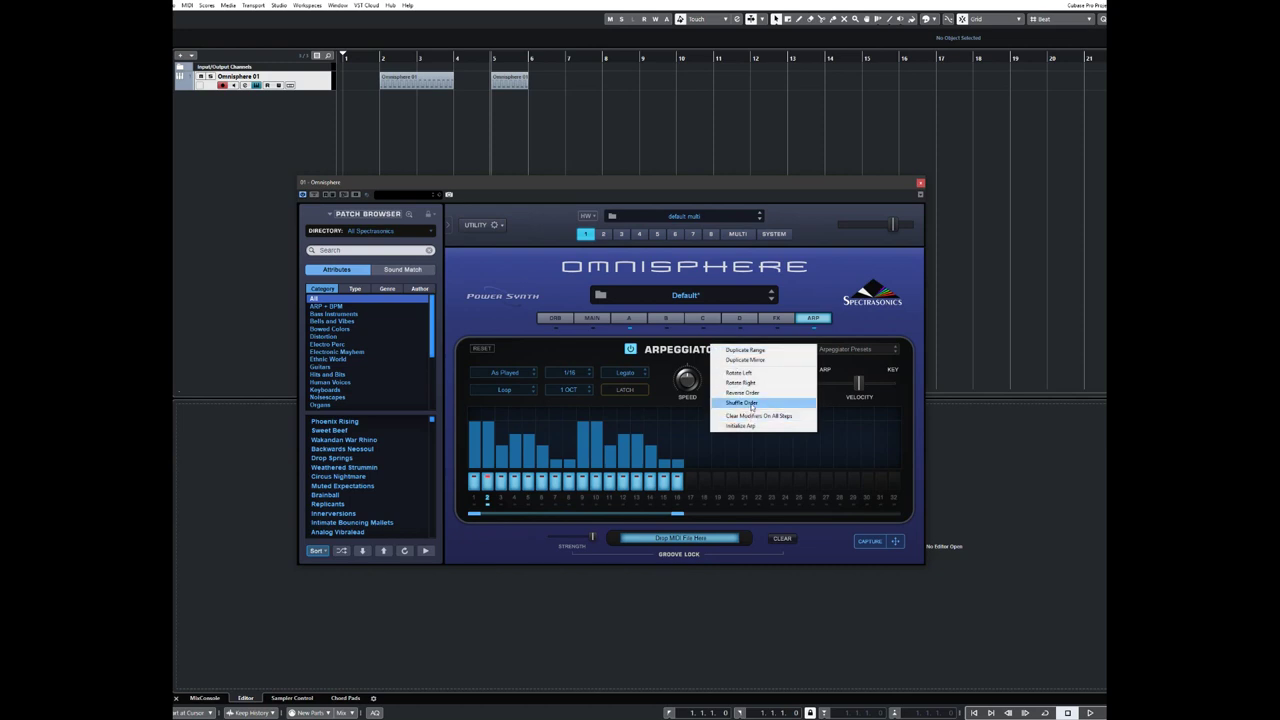
{"action": "left_click", "coordinate": [750, 403]}
{"action": "left_click", "coordinate": [739, 350]}
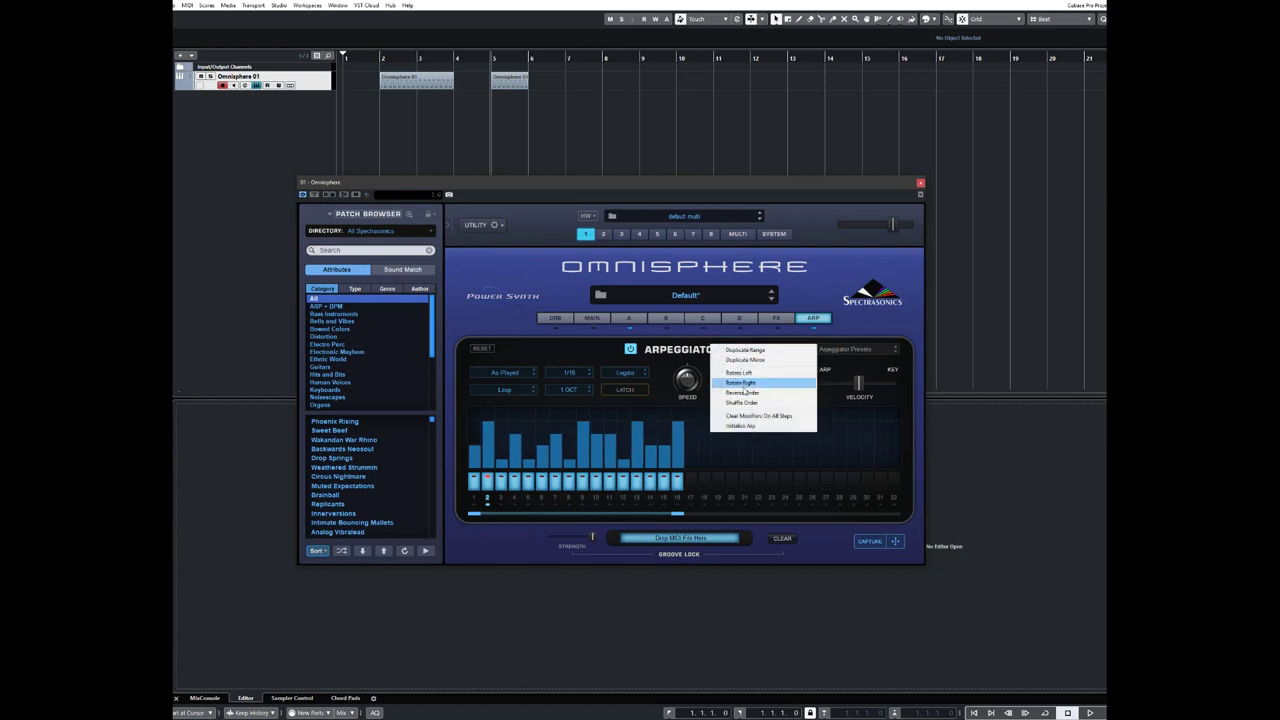
{"action": "left_click", "coordinate": [748, 404]}
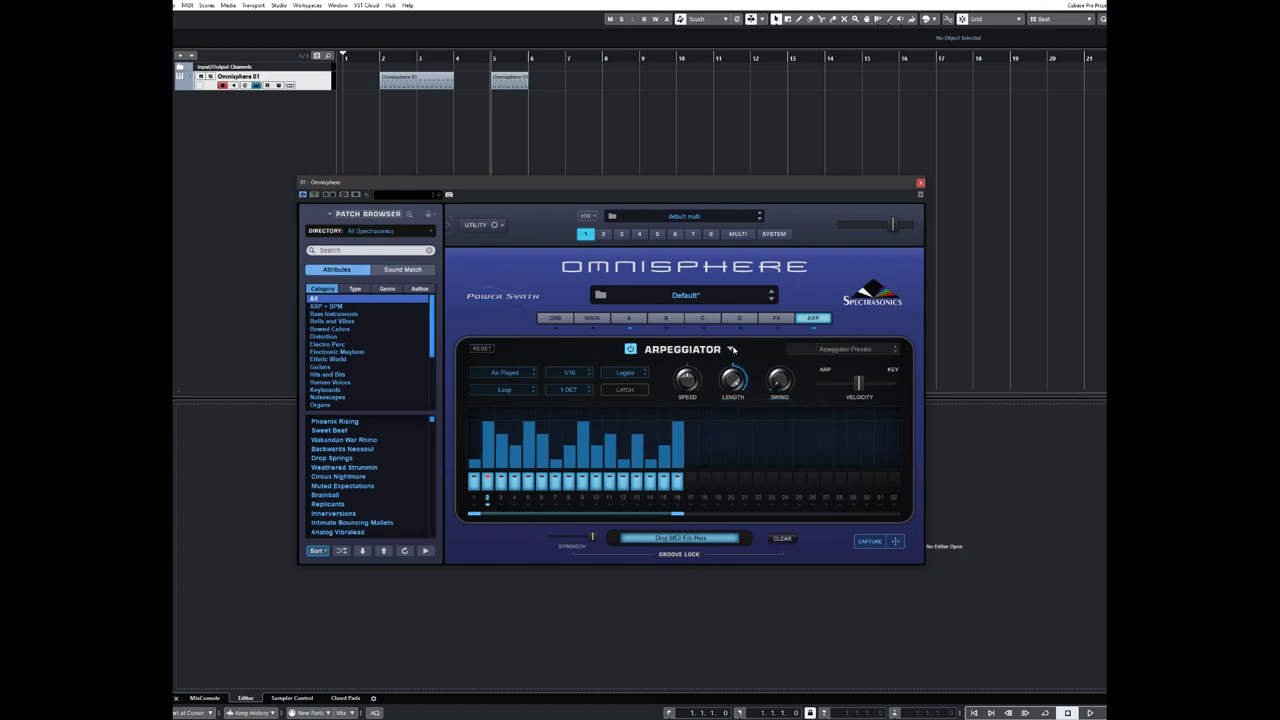
{"action": "left_click", "coordinate": [736, 351]}
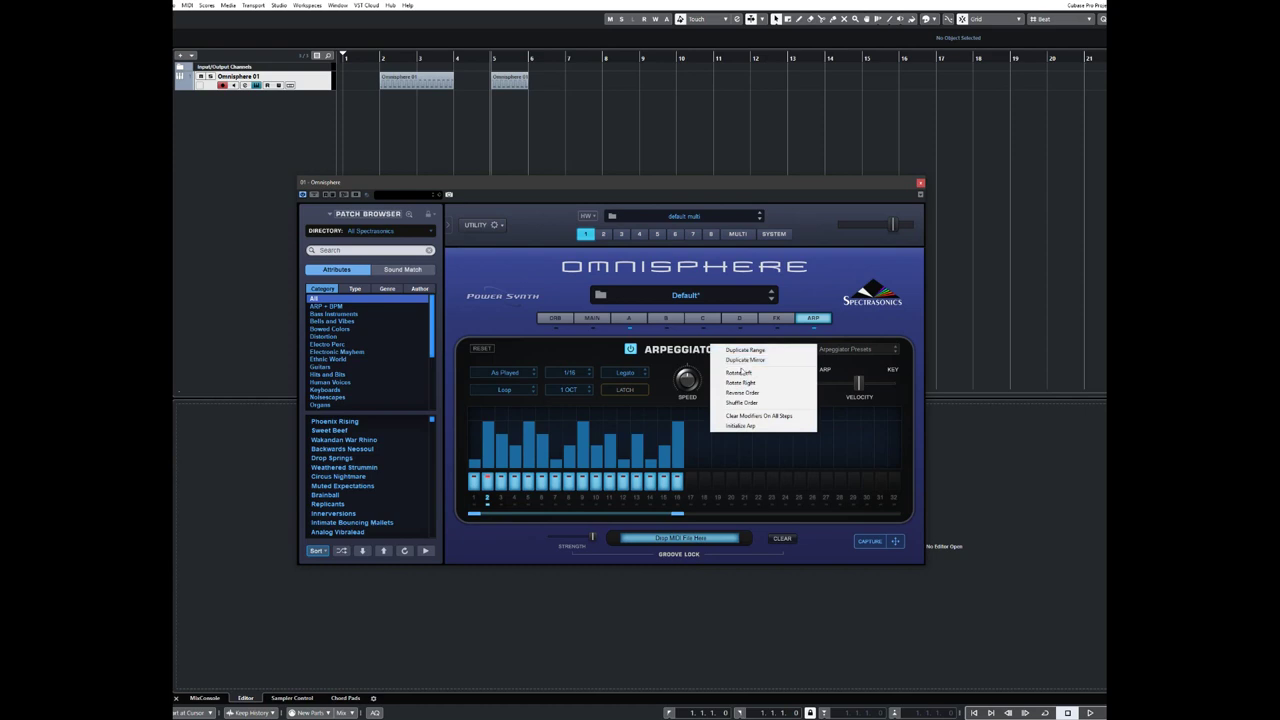
{"action": "left_click", "coordinate": [754, 427]}
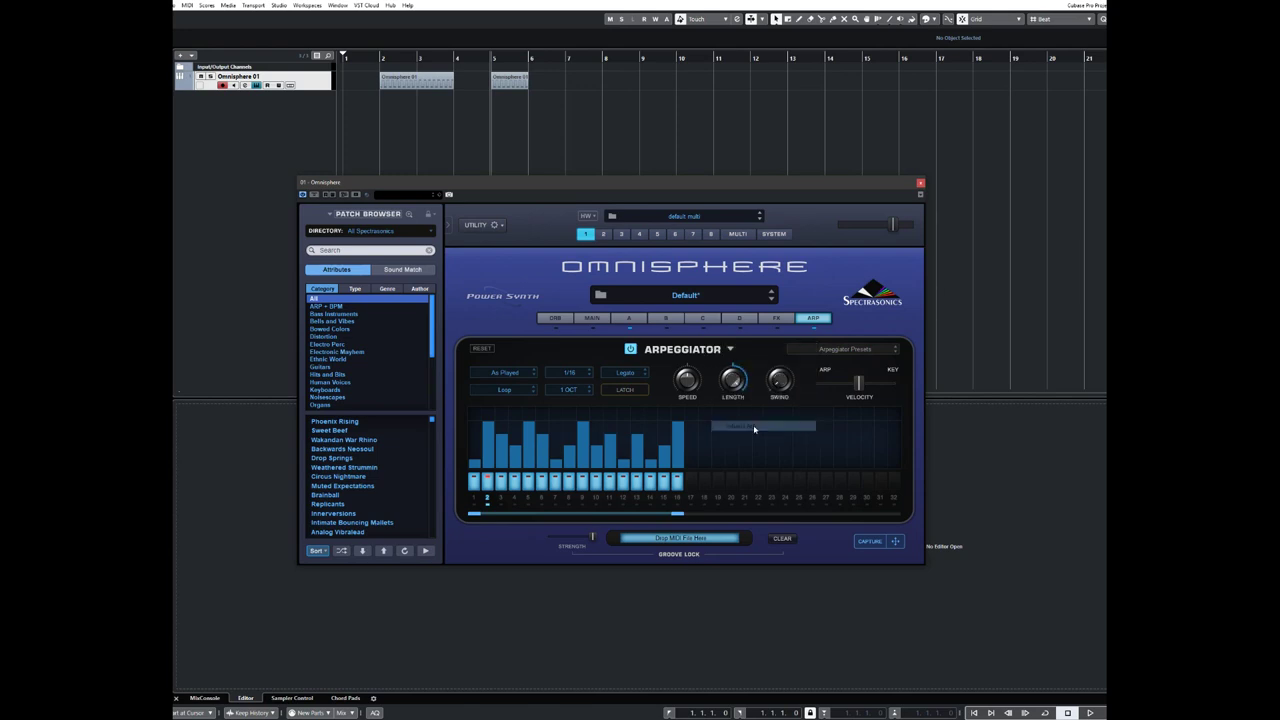
{"action": "left_click", "coordinate": [731, 351]}
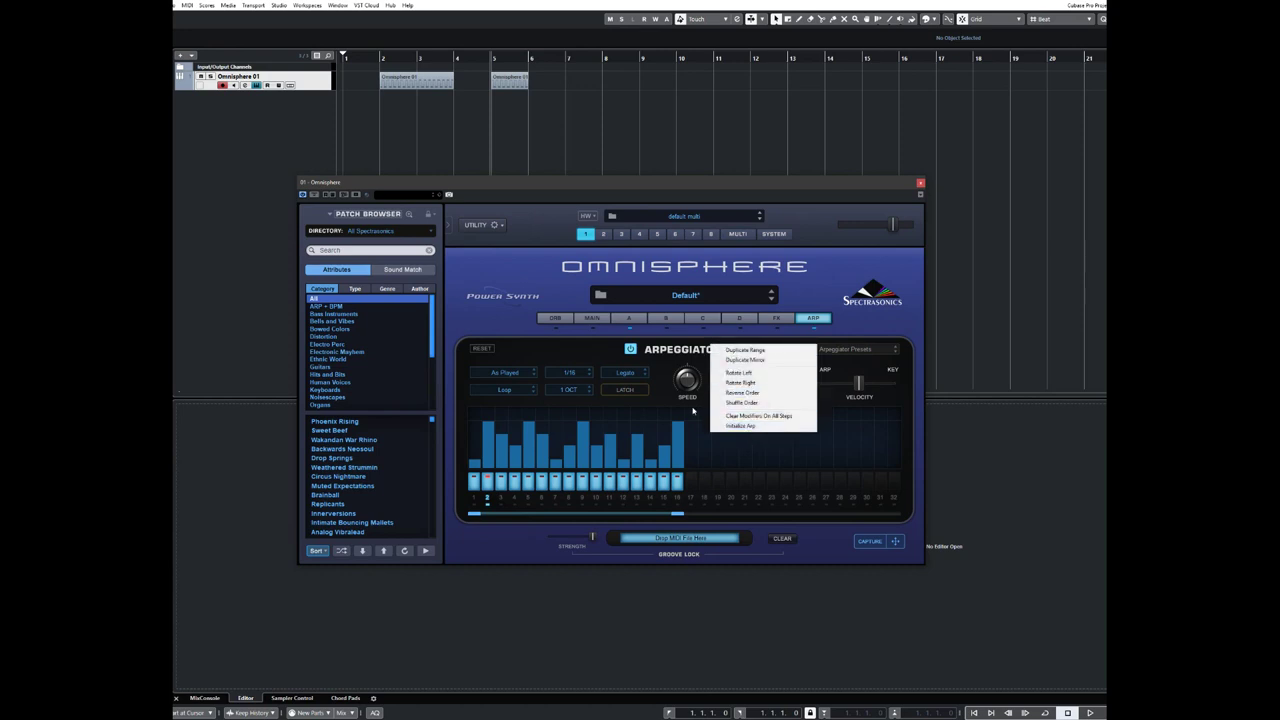
{"action": "left_click", "coordinate": [666, 408]}
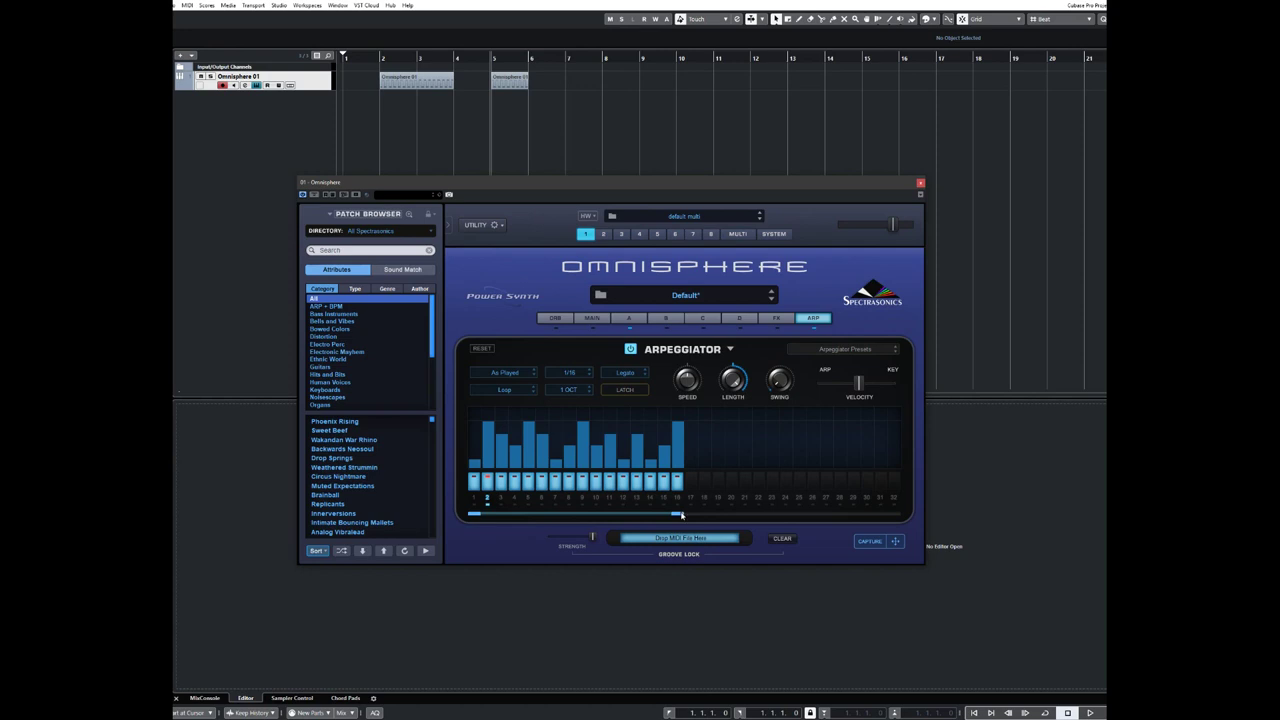
Keep the 16-step arpeggio and load the Deep > A Solid German waveform on Layer A.
{"action": "mouse_move", "coordinate": [680, 517]}
{"action": "left_mouse_down"}
{"action": "mouse_move", "coordinate": [644, 516]}
{"action": "mouse_move", "coordinate": [677, 515]}
{"action": "left_mouse_up"}
{"action": "left_click", "coordinate": [636, 317]}
{"action": "left_click", "coordinate": [689, 387]}
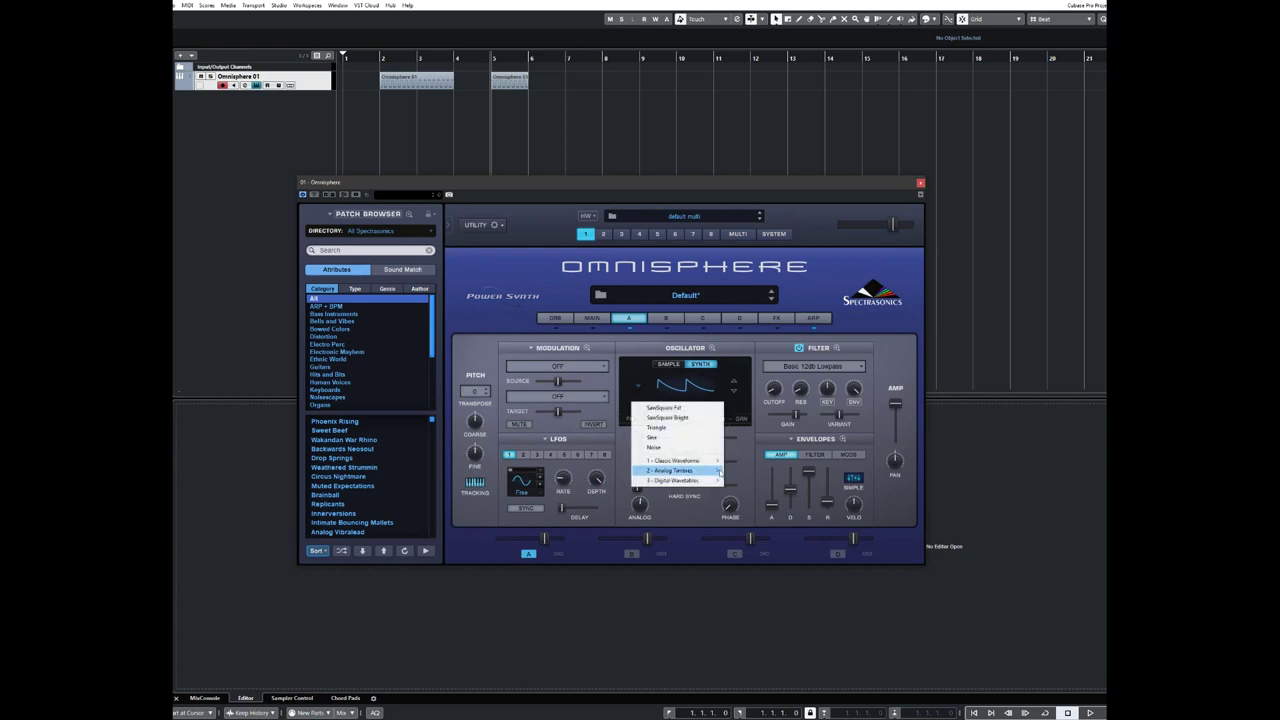
{"action": "mouse_move", "coordinate": [712, 460]}
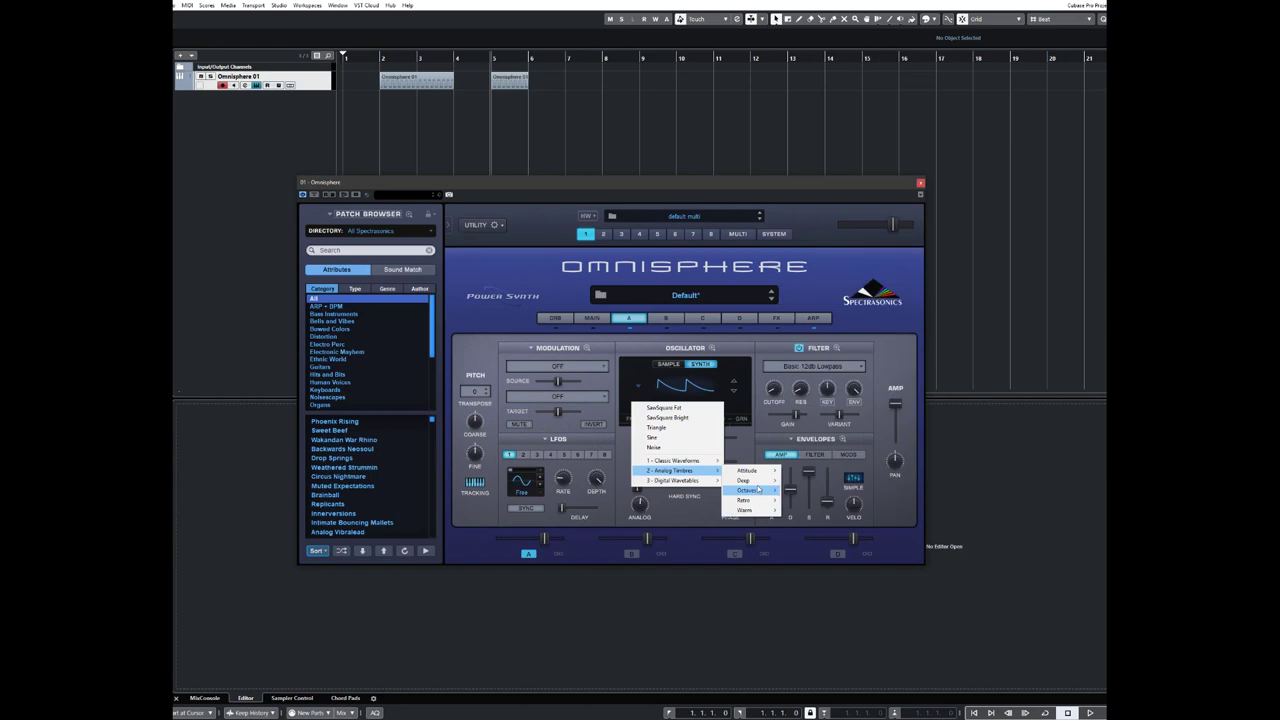
{"action": "mouse_move", "coordinate": [760, 484]}
{"action": "left_click", "coordinate": [808, 481]}
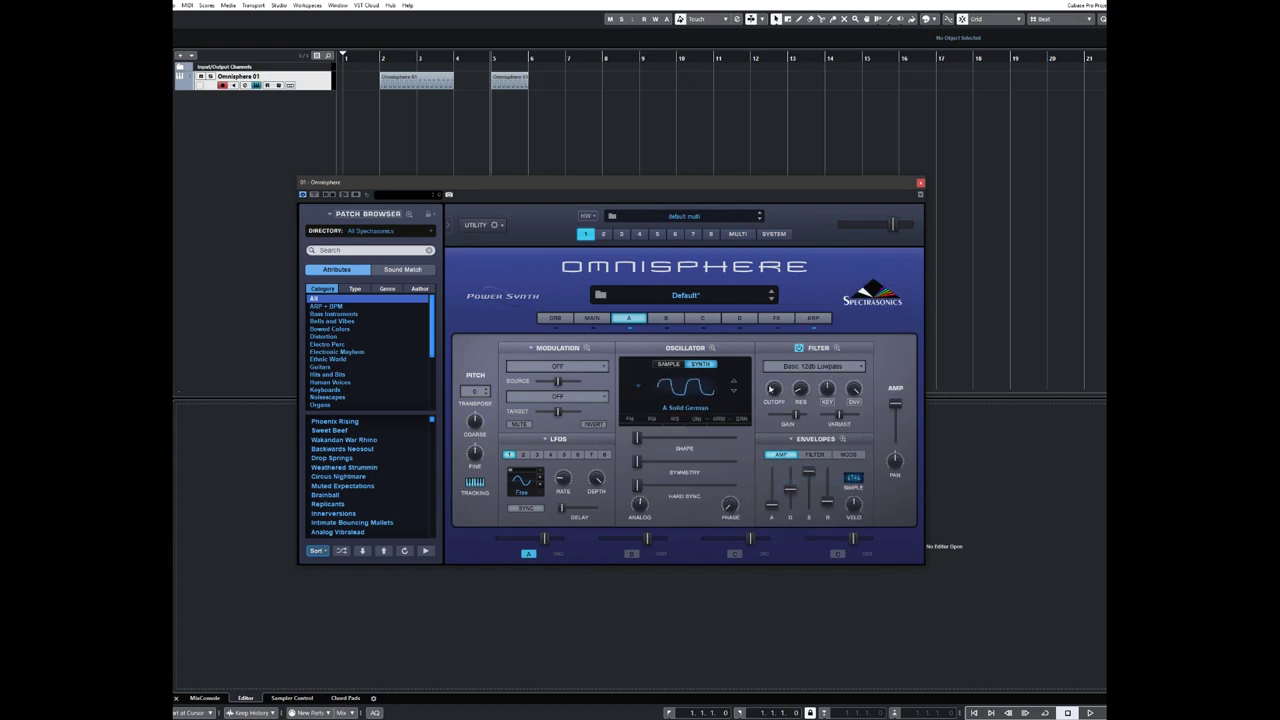
Set the filter type to Rich and Moogie1 and bring up the resonance's modulation options.
{"action": "left_click", "coordinate": [808, 367]}
{"action": "mouse_move", "coordinate": [826, 401]}
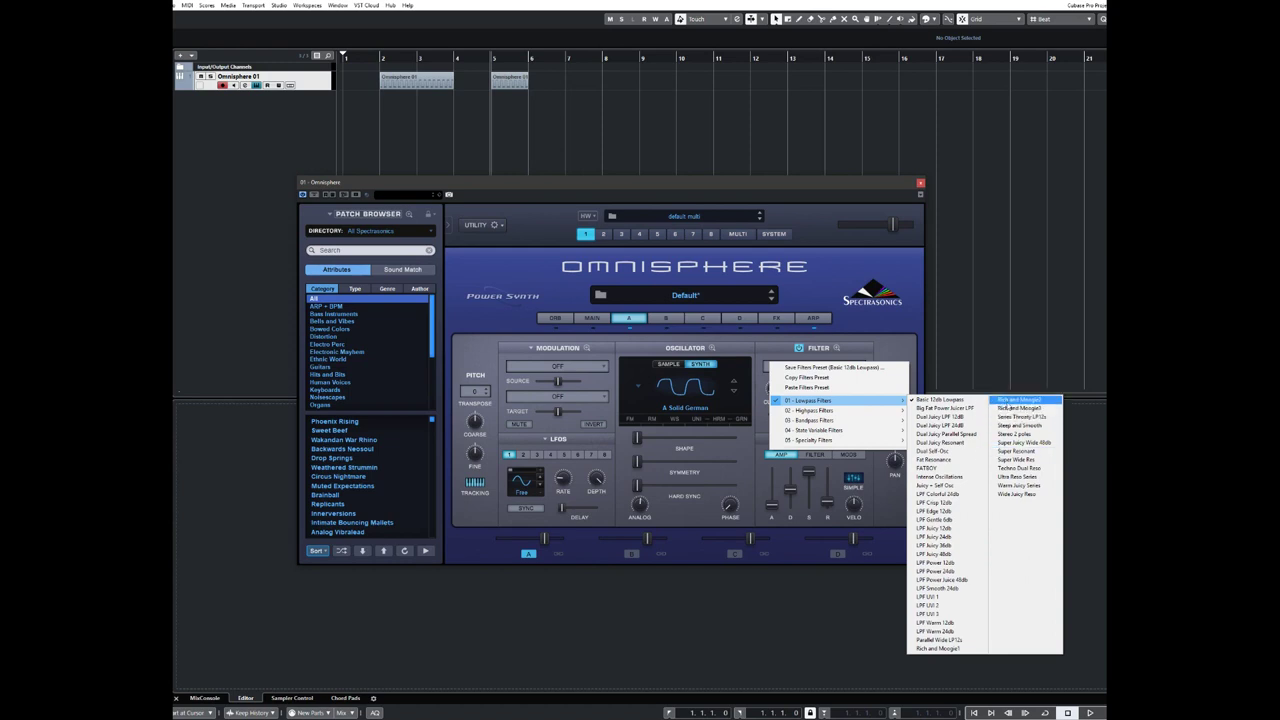
{"action": "left_click", "coordinate": [966, 649]}
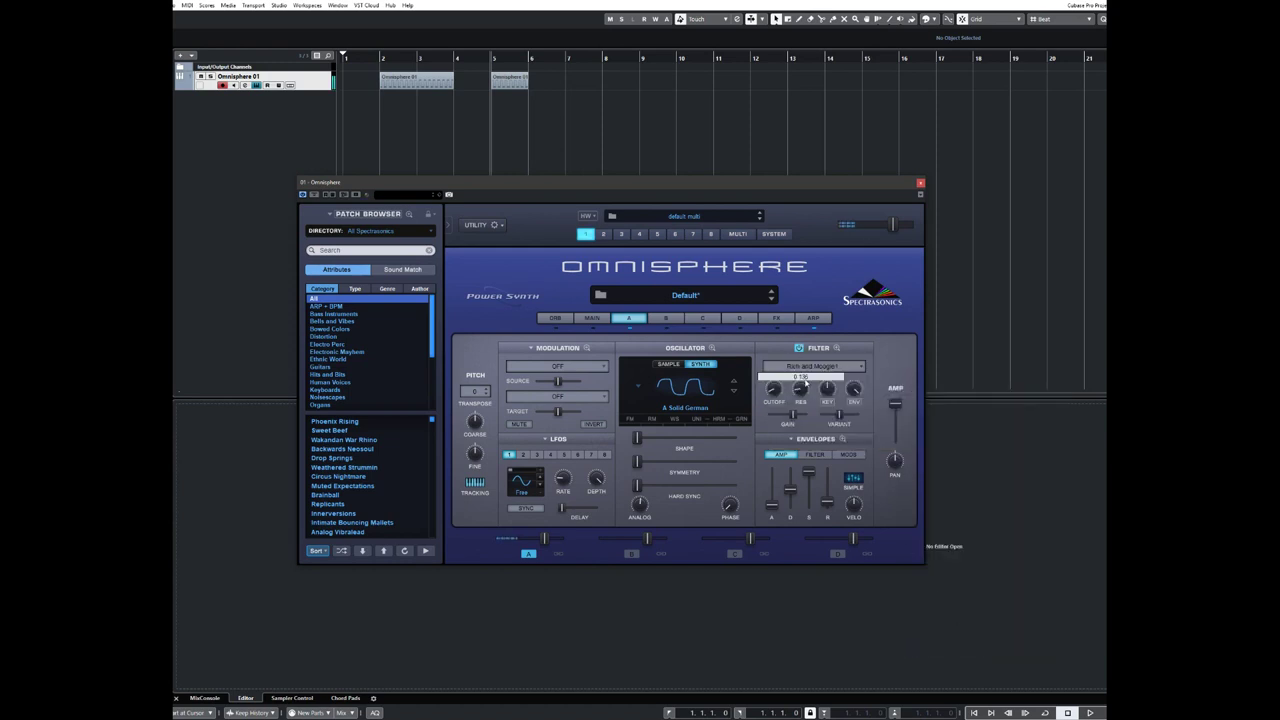
{"action": "mouse_move", "coordinate": [780, 385]}
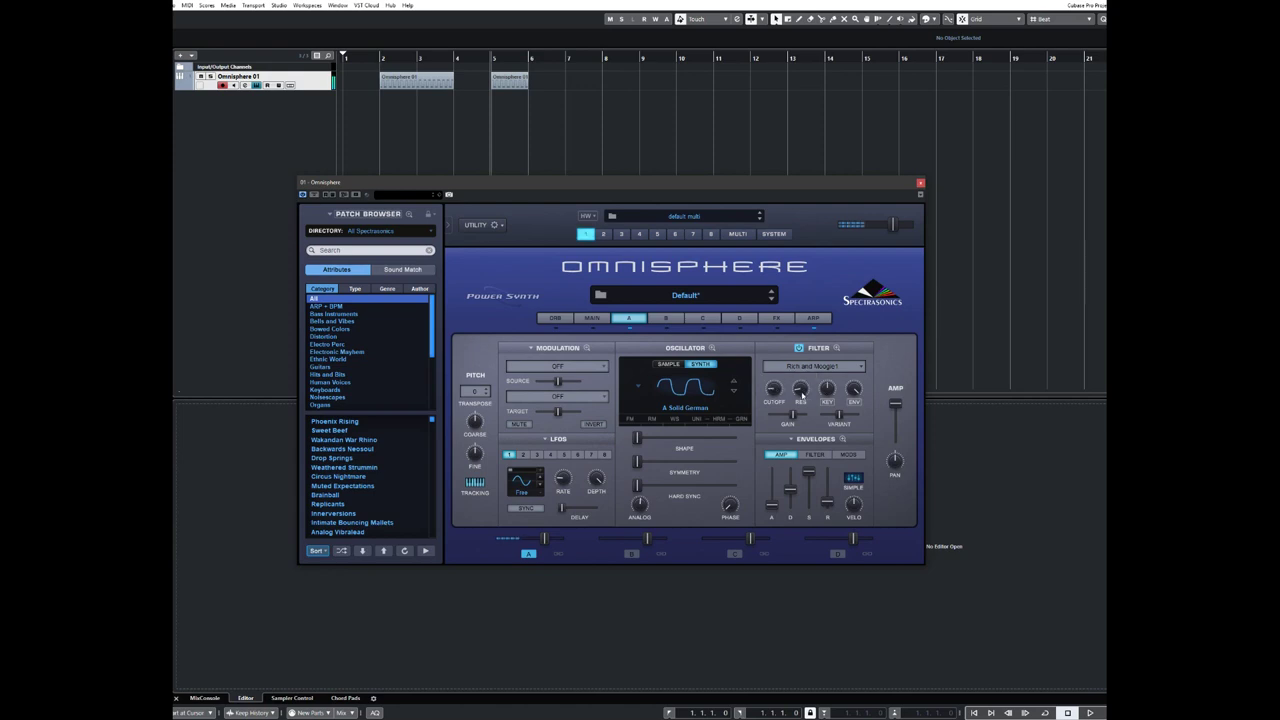
{"action": "right_click", "coordinate": [803, 392]}
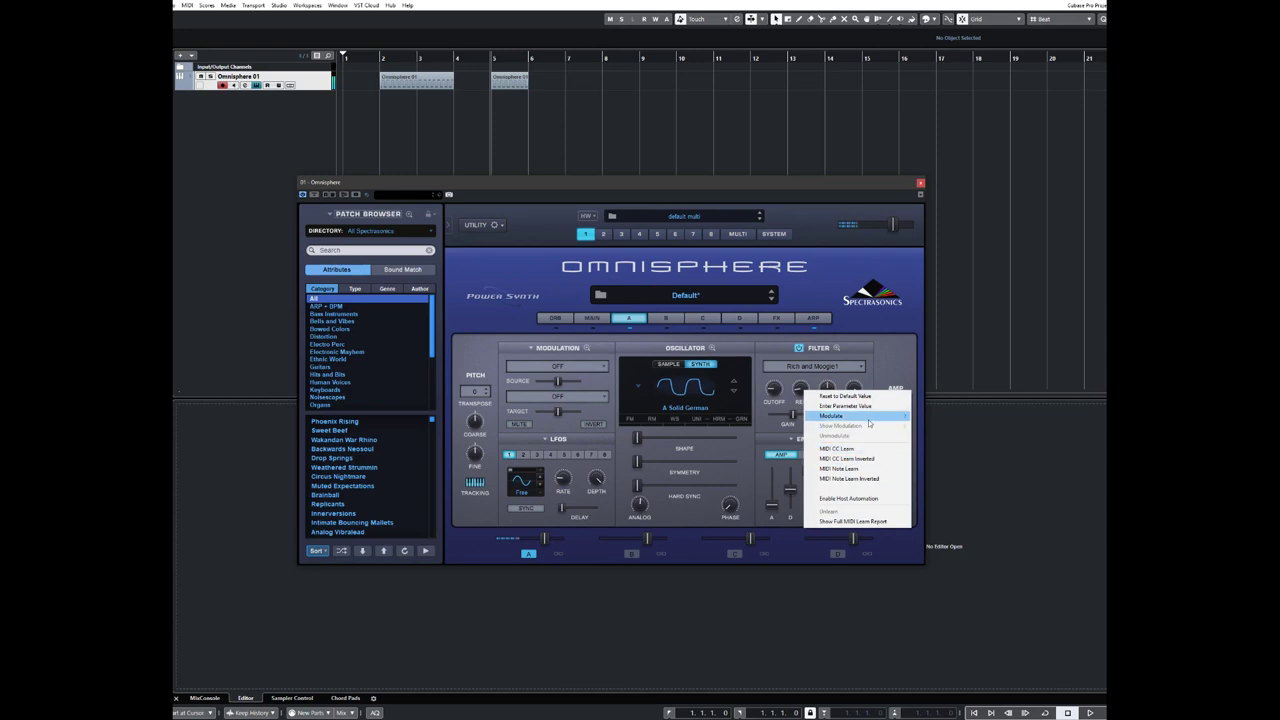
Route LFO1 to filter resonance, increase the modulation smoothing, and sync the LFO to tempo.
{"action": "mouse_move", "coordinate": [904, 418]}
{"action": "left_click", "coordinate": [947, 415]}
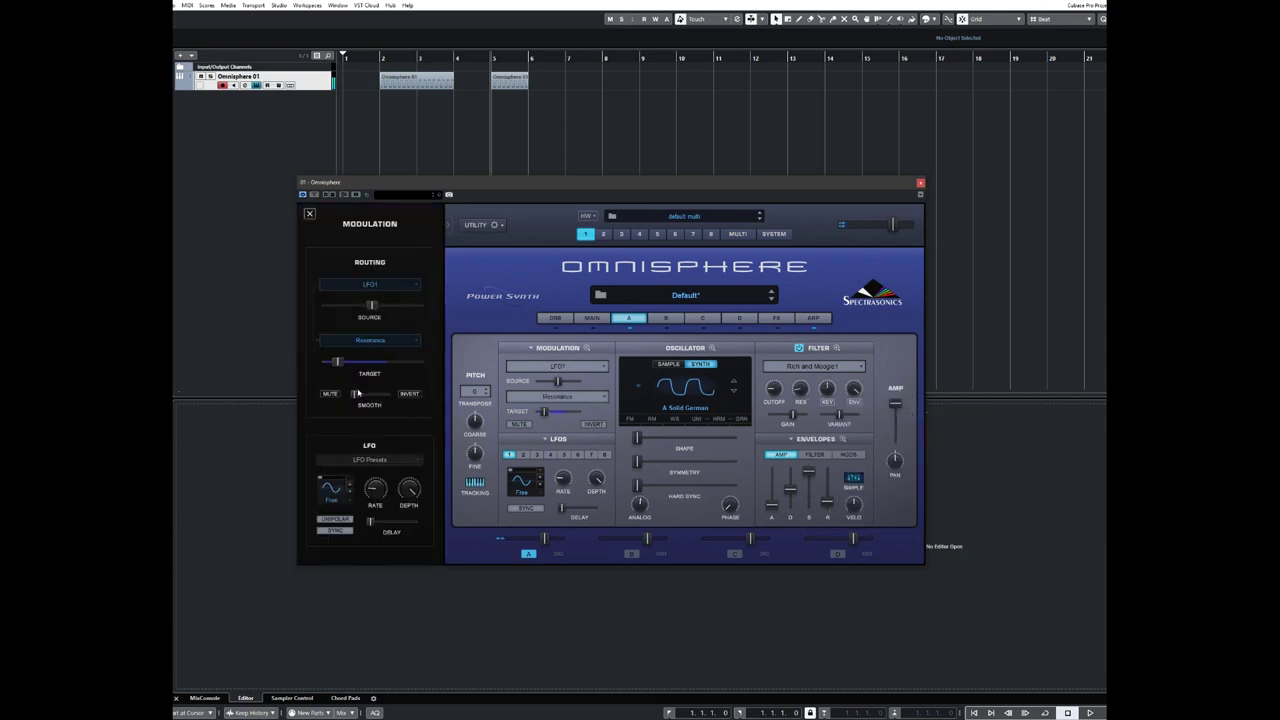
{"action": "left_click_drag", "start_coordinate": [352, 394], "coordinate": [386, 395]}
{"action": "left_click", "coordinate": [526, 509]}
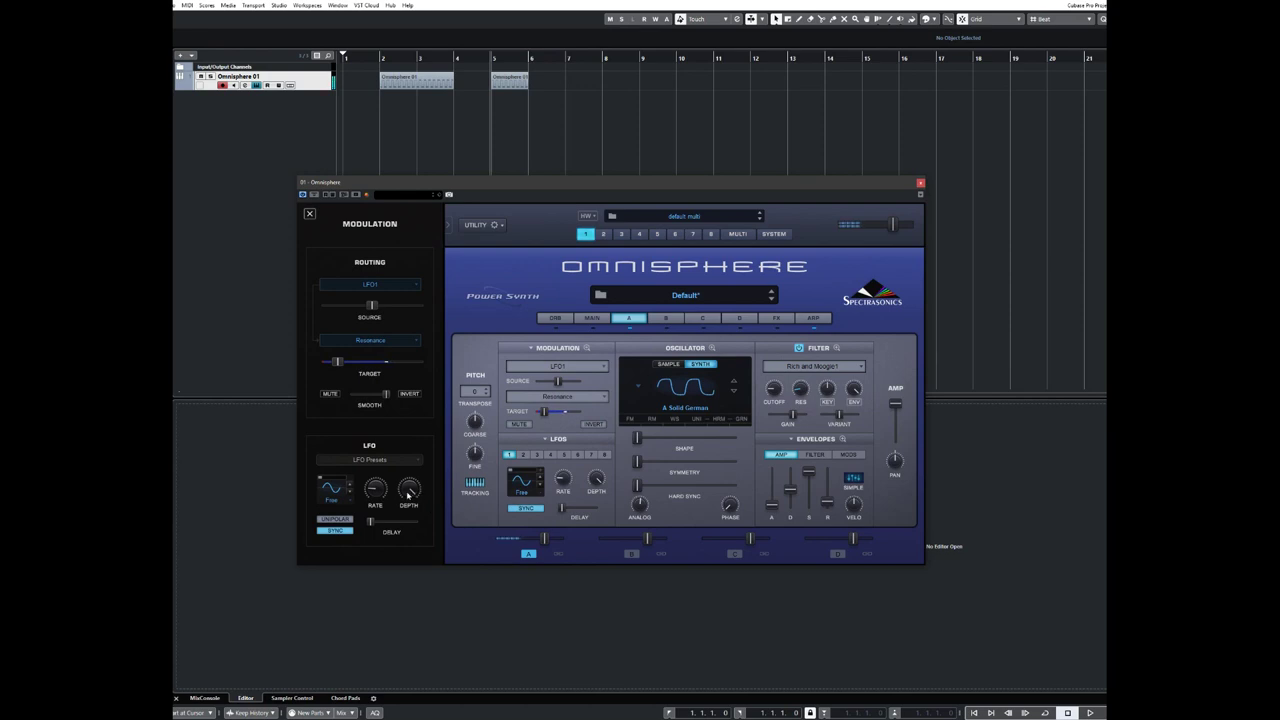
{"action": "mouse_move", "coordinate": [377, 490]}
Load Delay > BPM Delay X2 into the first FX slot.
{"action": "left_click", "coordinate": [774, 318]}
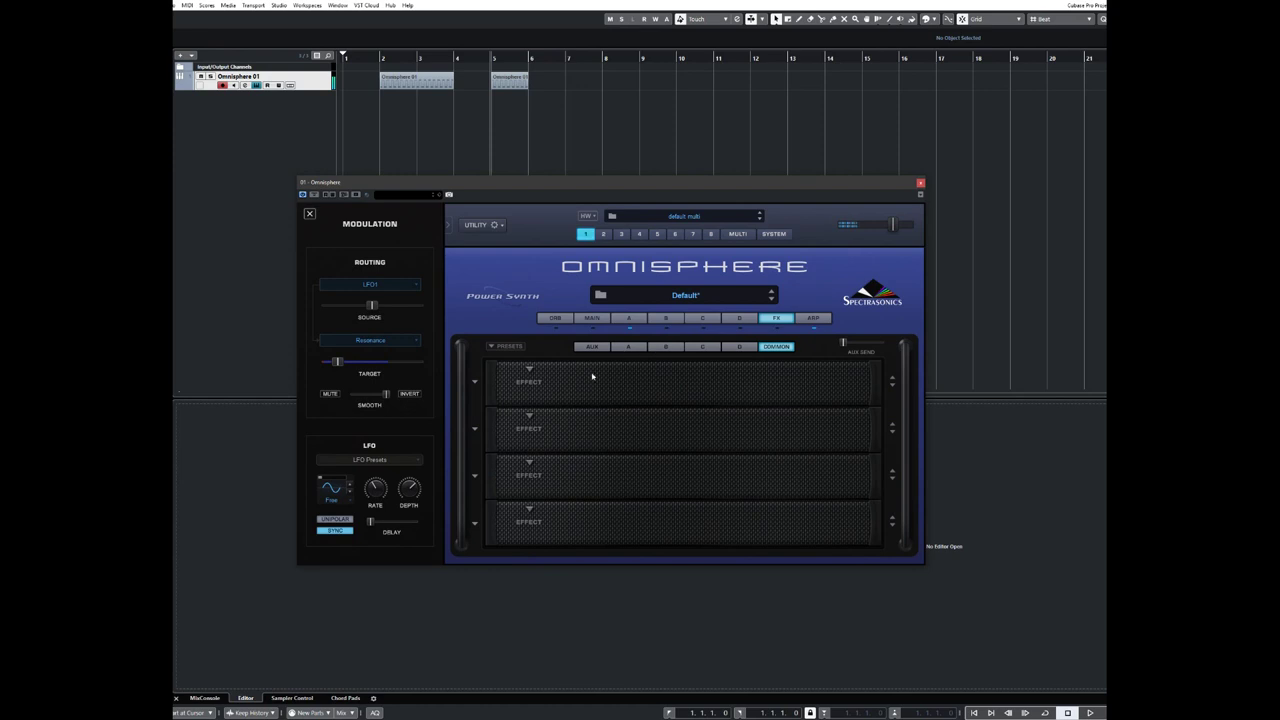
{"action": "left_click", "coordinate": [530, 380]}
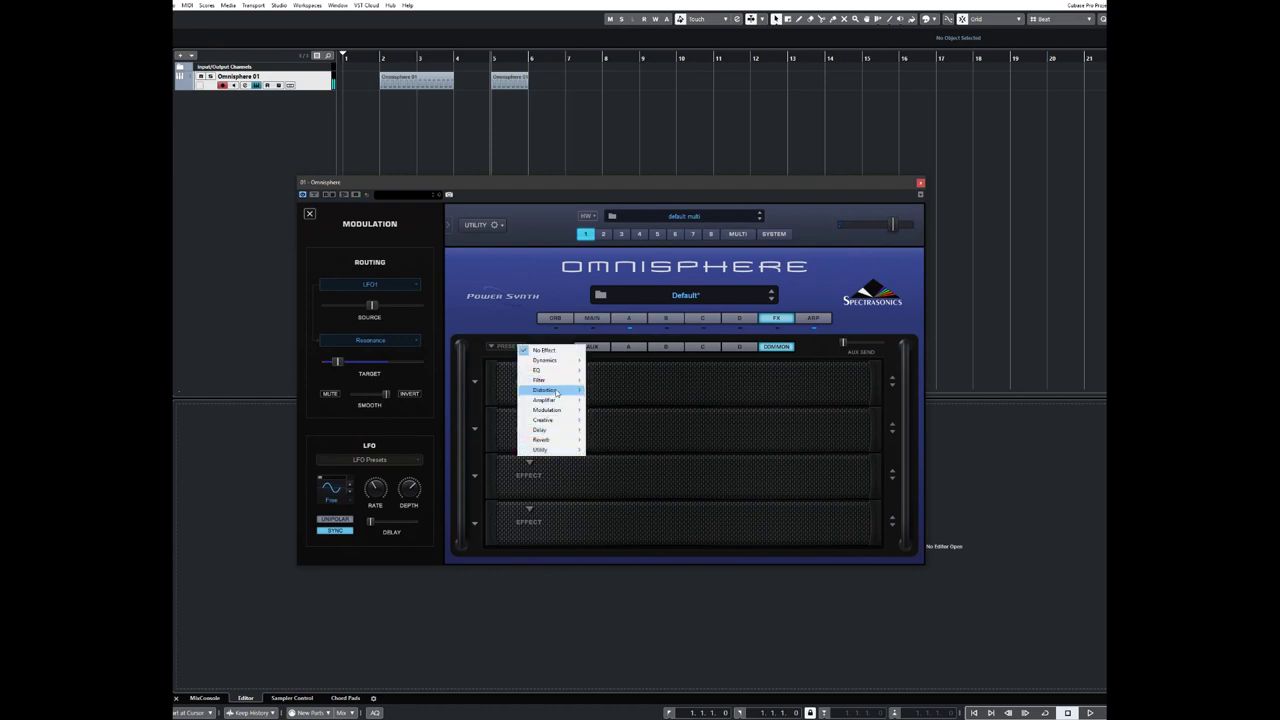
{"action": "mouse_move", "coordinate": [556, 361]}
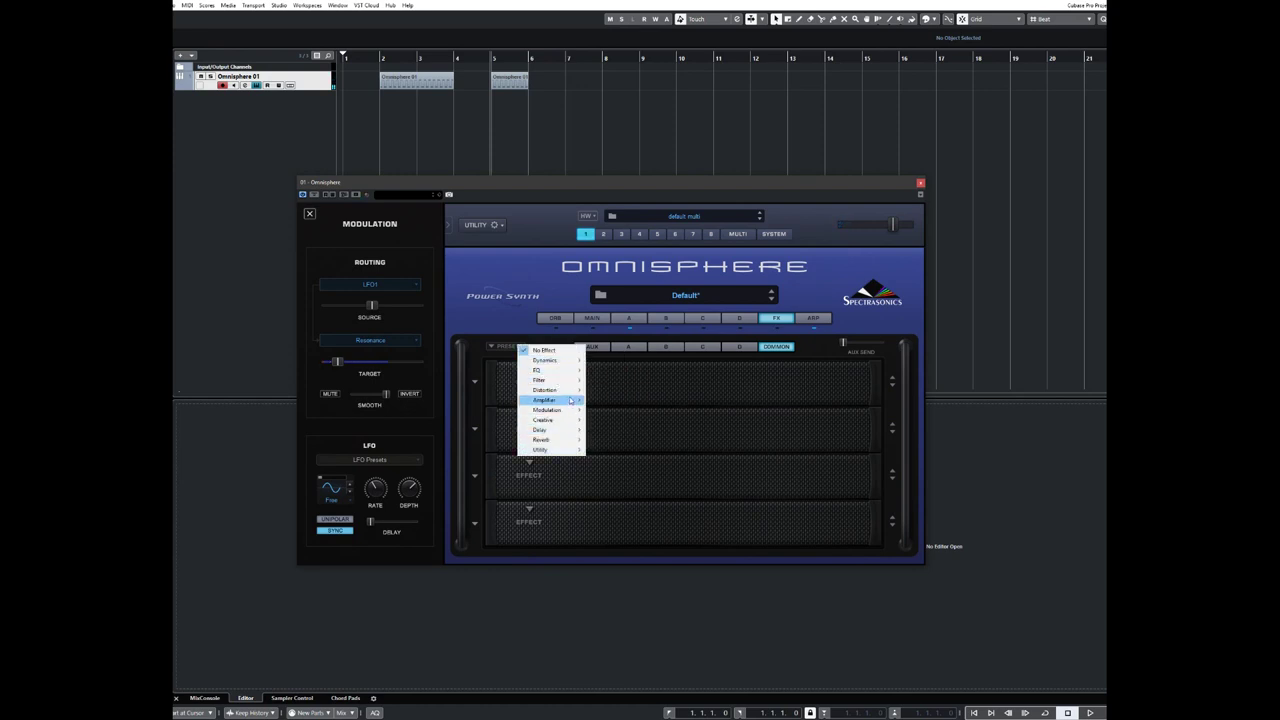
{"action": "mouse_move", "coordinate": [569, 432]}
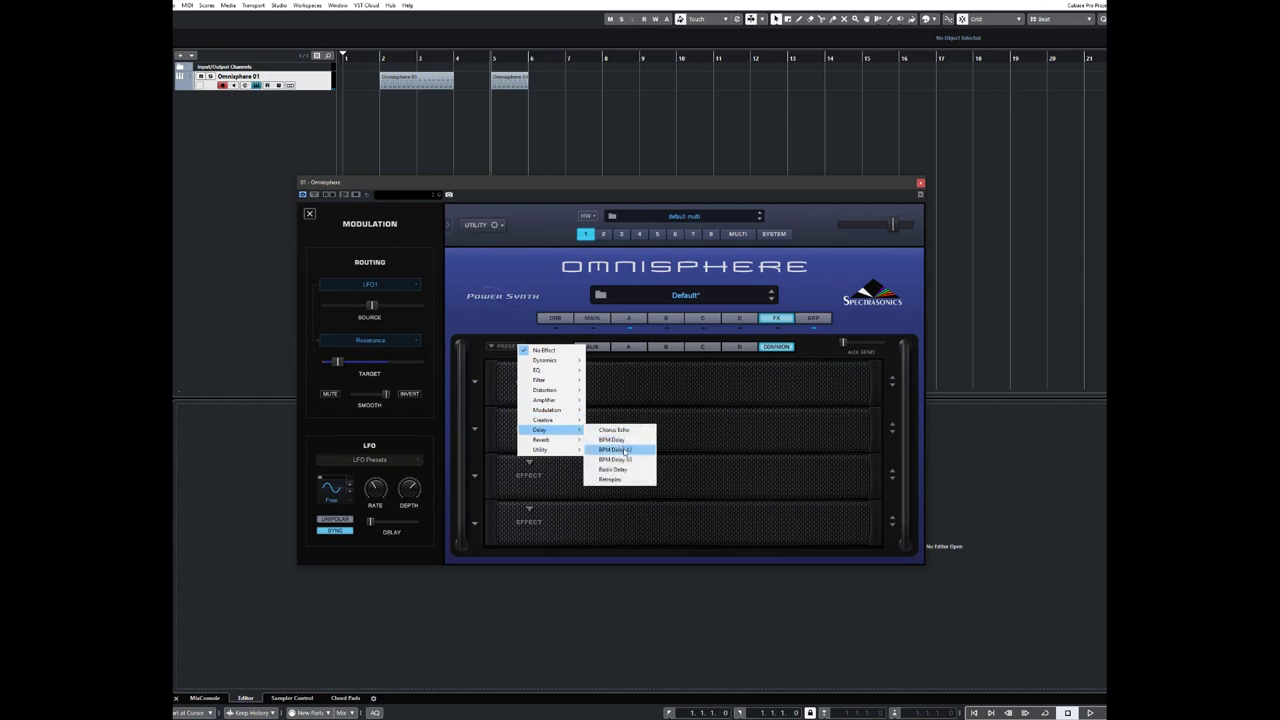
{"action": "left_click", "coordinate": [626, 455]}
Load Reverb > Pro-Verb into the second FX slot and adjust its mix amount.
{"action": "left_click", "coordinate": [530, 420]}
{"action": "mouse_move", "coordinate": [545, 470]}
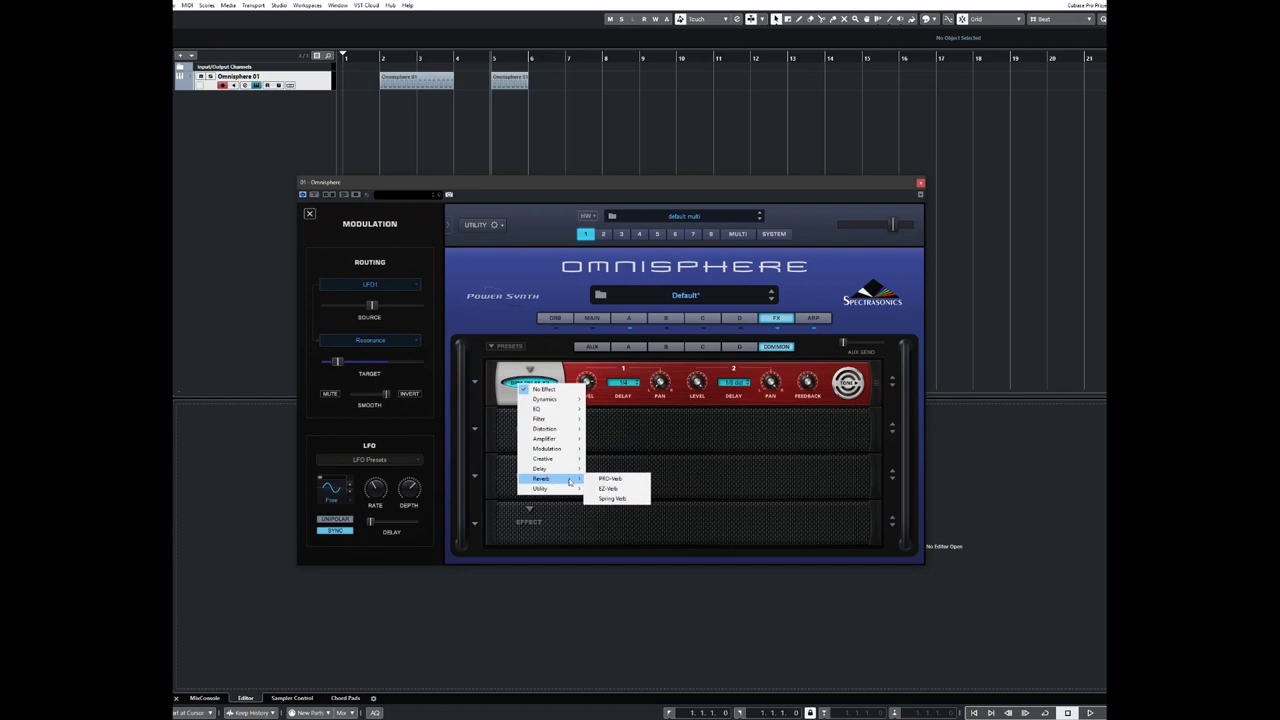
{"action": "left_click", "coordinate": [605, 480]}
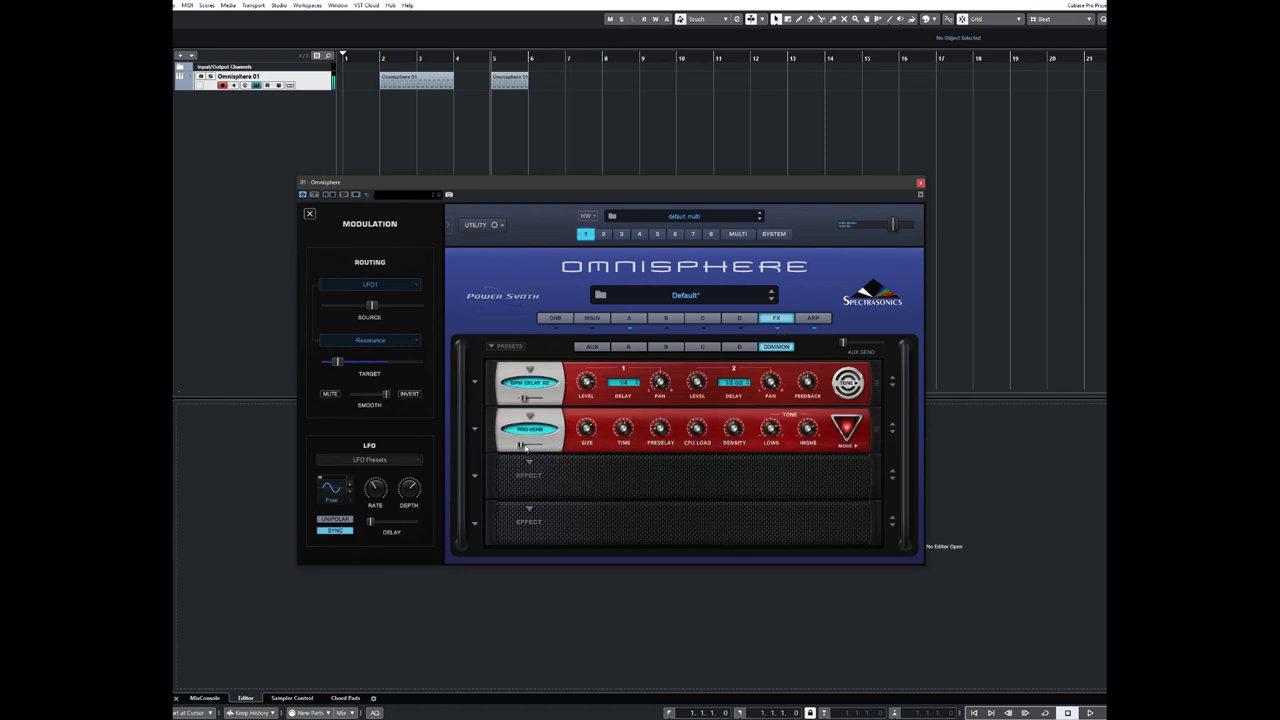
{"action": "left_click_drag", "start_coordinate": [523, 447], "coordinate": [520, 450]}
On the ARP page, switch off arpeggiator steps 3, 6, 8, 12, 13 and 15.
{"action": "left_click", "coordinate": [813, 318]}
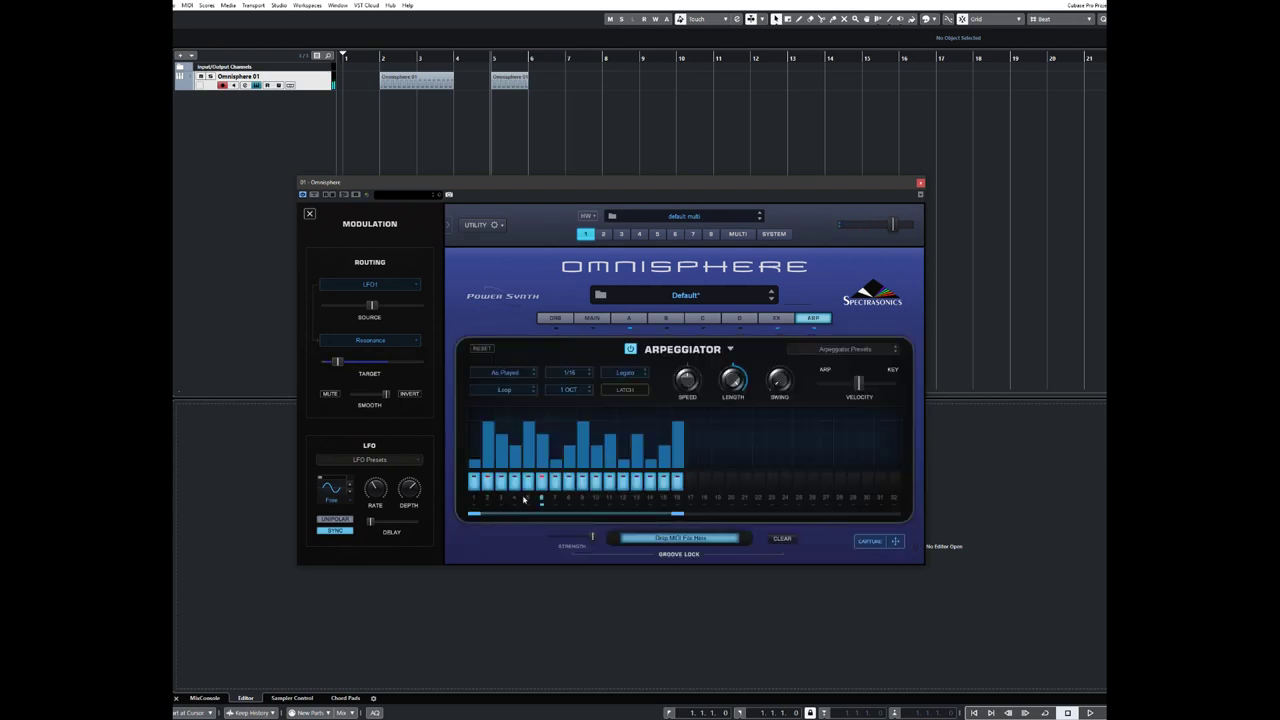
{"action": "left_click", "coordinate": [502, 481]}
{"action": "left_click", "coordinate": [541, 481]}
{"action": "left_click", "coordinate": [568, 481]}
{"action": "left_click", "coordinate": [598, 482]}
{"action": "left_click", "coordinate": [598, 482]}
{"action": "left_click", "coordinate": [637, 481]}
{"action": "left_click", "coordinate": [623, 481]}
{"action": "left_click", "coordinate": [664, 482]}
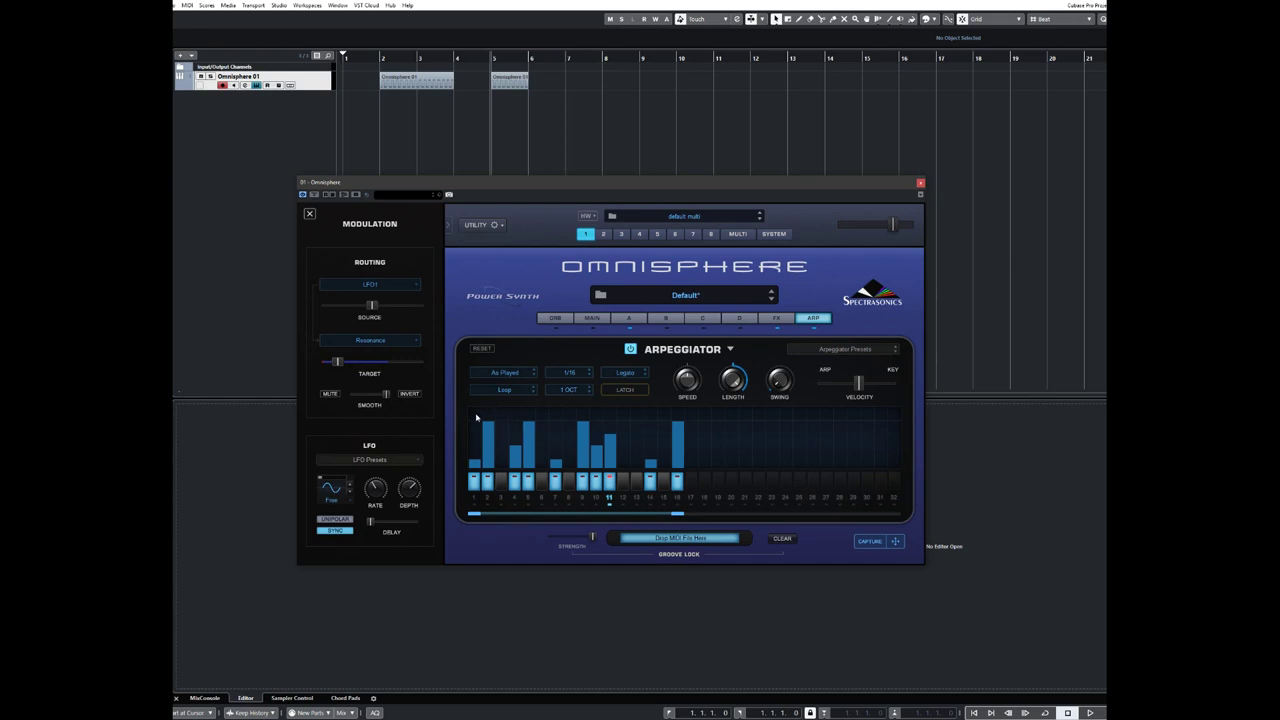
Give an early arpeggiator step a +12 transpose offset.
{"action": "right_click", "coordinate": [476, 417]}
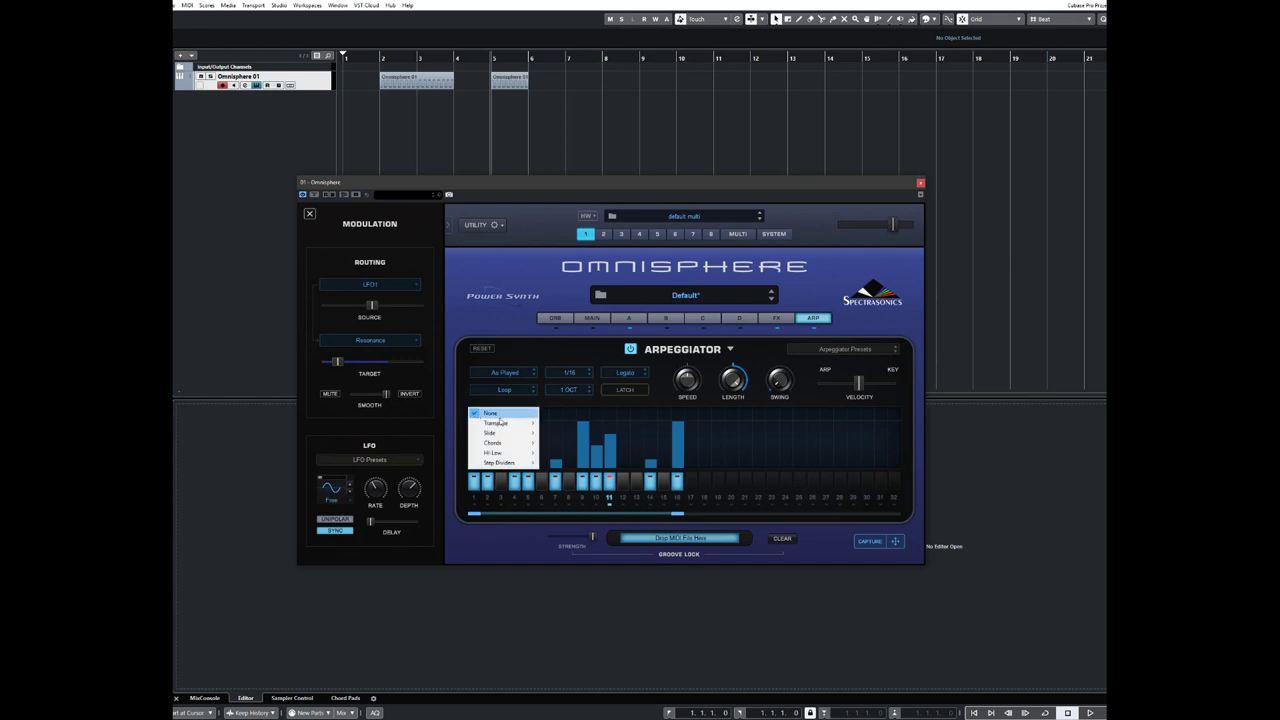
{"action": "mouse_move", "coordinate": [500, 424]}
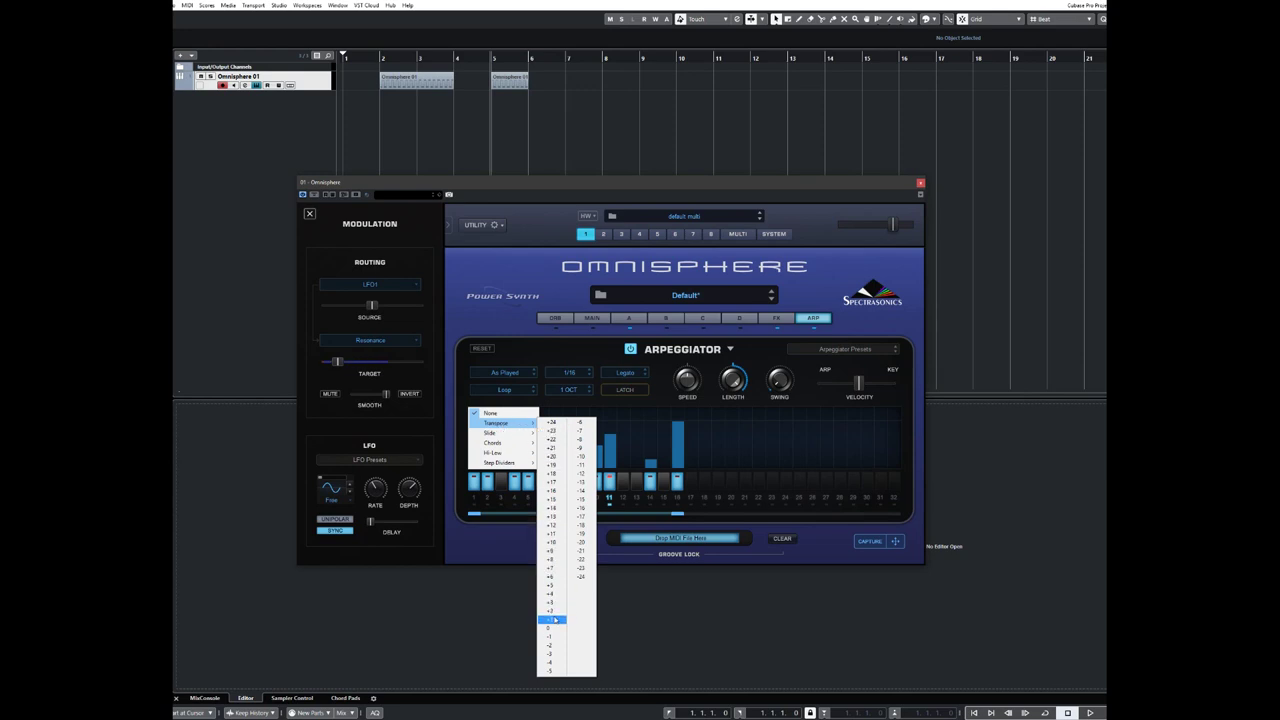
{"action": "left_click", "coordinate": [565, 402]}
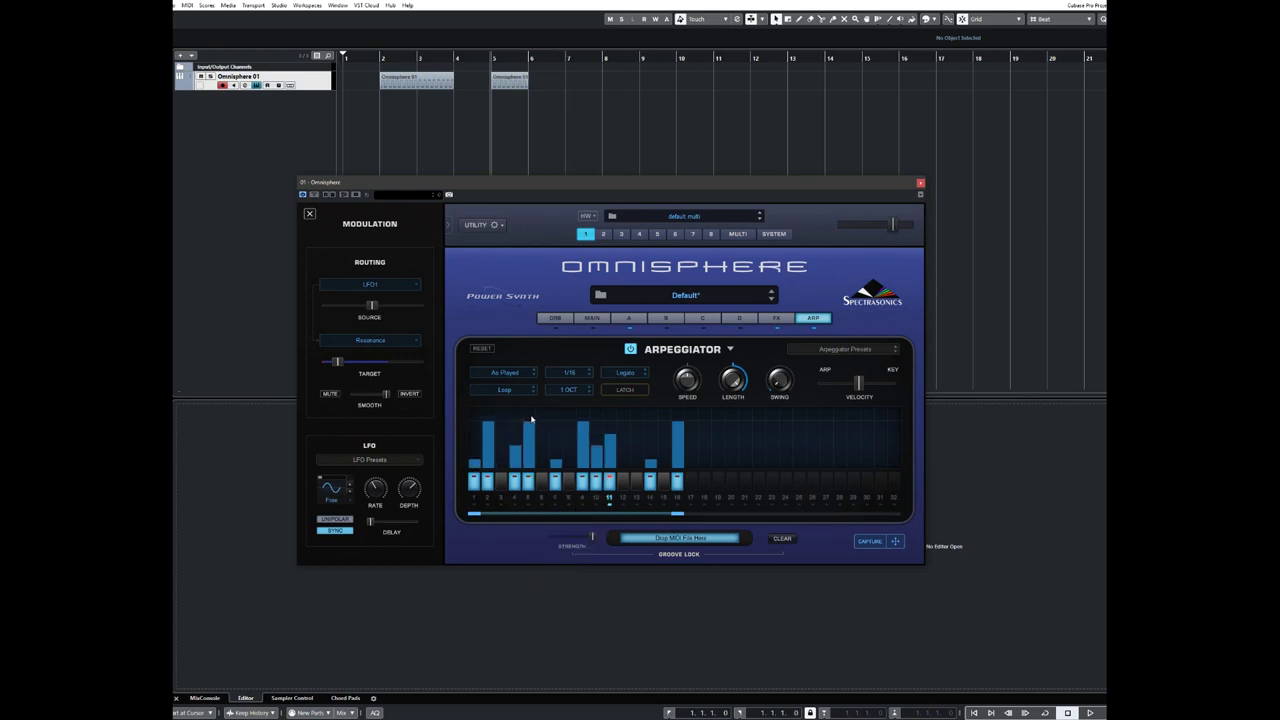
{"action": "right_click", "coordinate": [524, 408]}
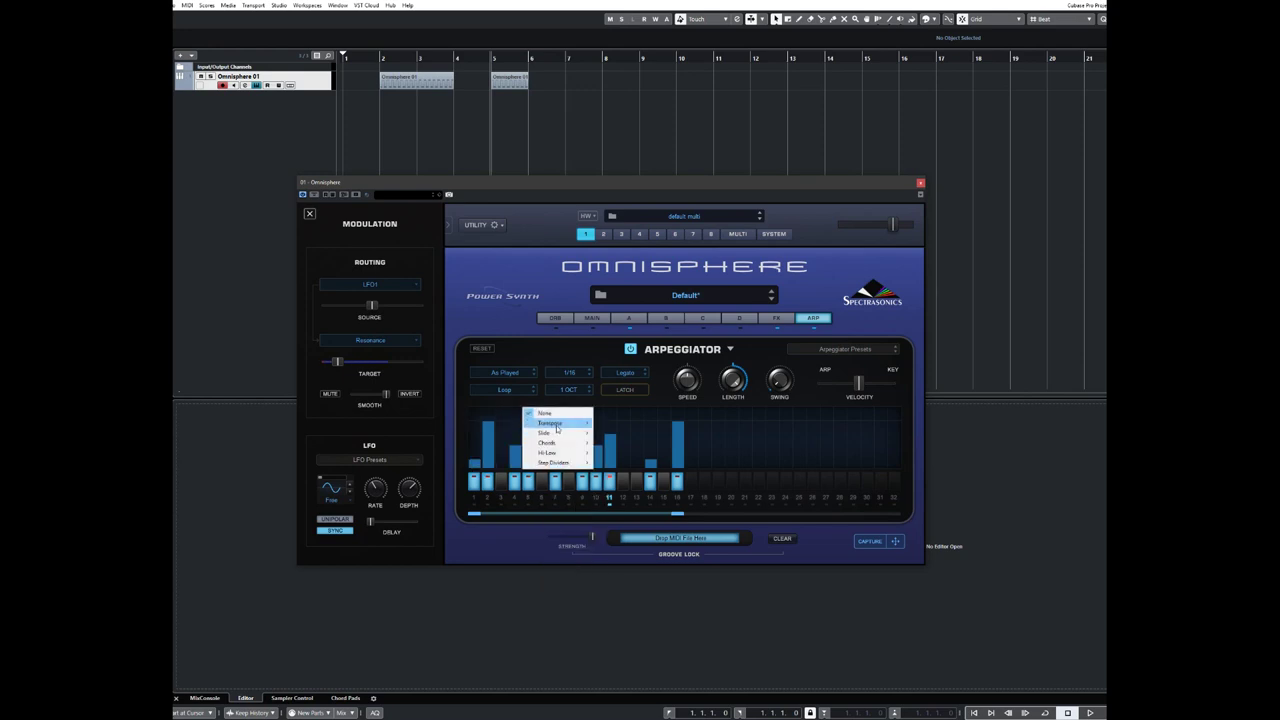
{"action": "mouse_move", "coordinate": [560, 423]}
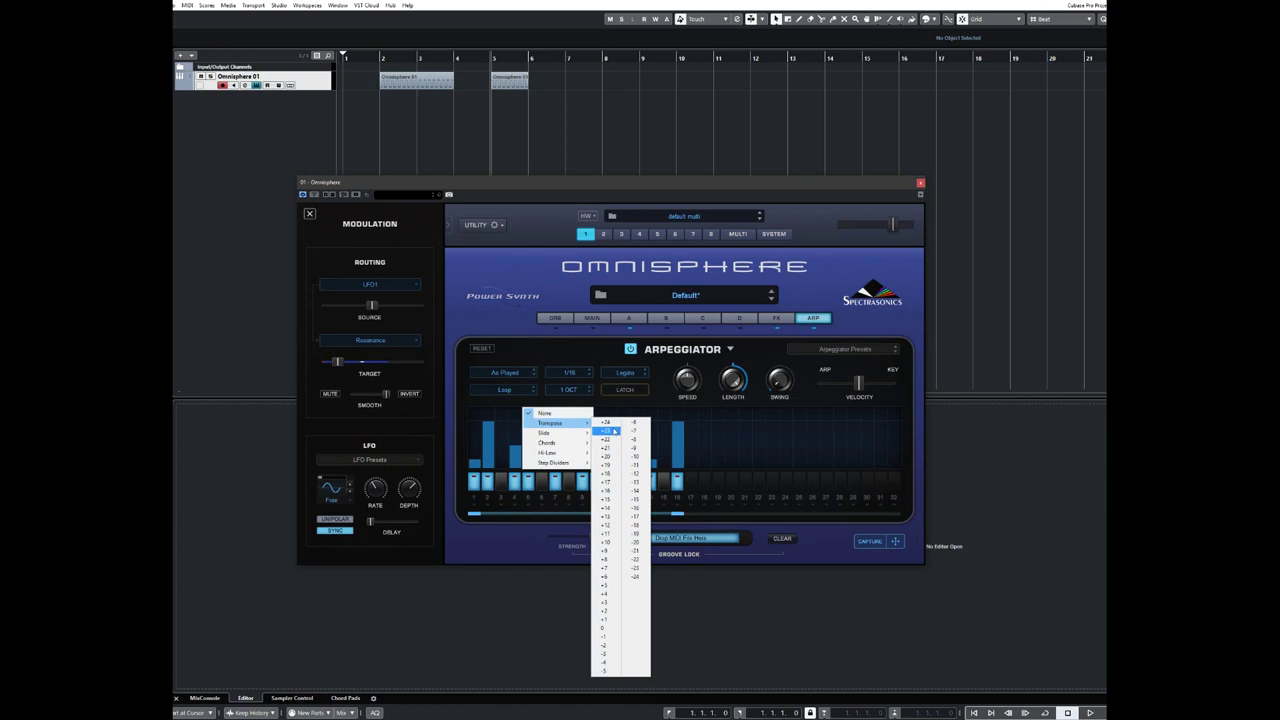
{"action": "left_click", "coordinate": [613, 528]}
Transpose step 7 by +10 and the next step by +3, then bring up step 11's transpose options.
{"action": "right_click", "coordinate": [550, 408]}
{"action": "mouse_move", "coordinate": [585, 423]}
{"action": "left_click", "coordinate": [632, 541]}
{"action": "right_click", "coordinate": [578, 410]}
{"action": "mouse_move", "coordinate": [601, 423]}
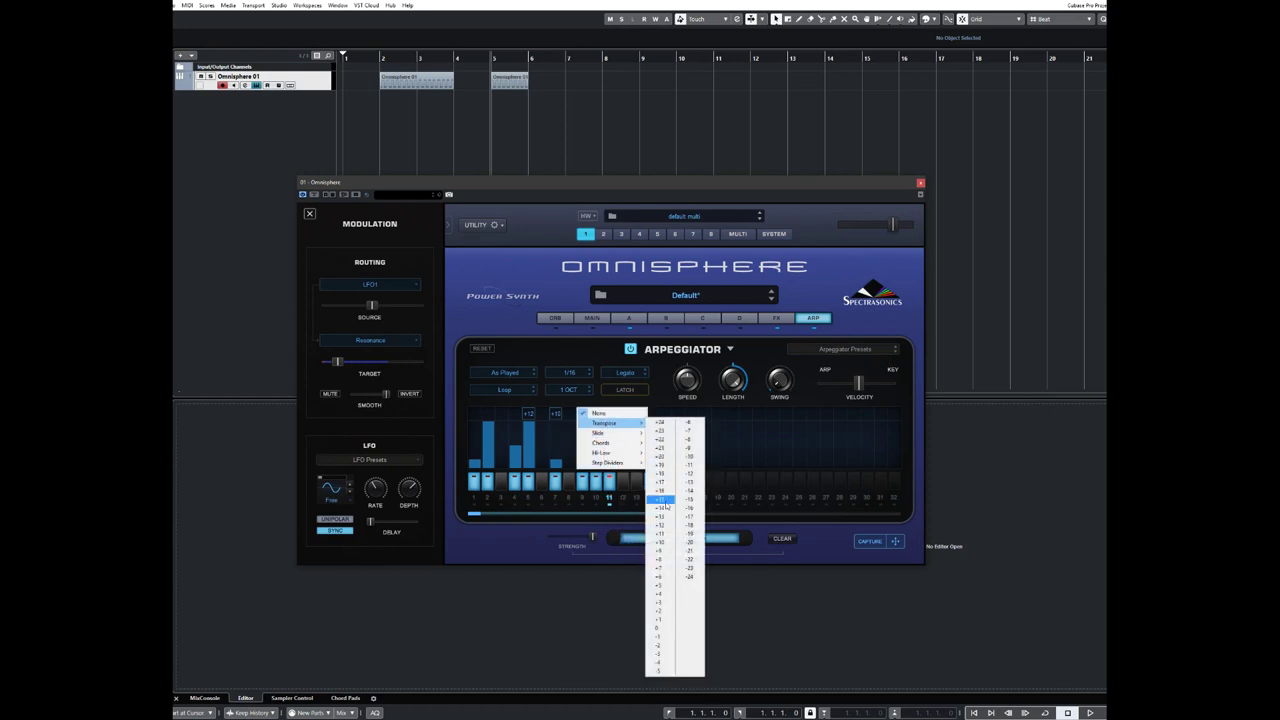
{"action": "left_click", "coordinate": [673, 603]}
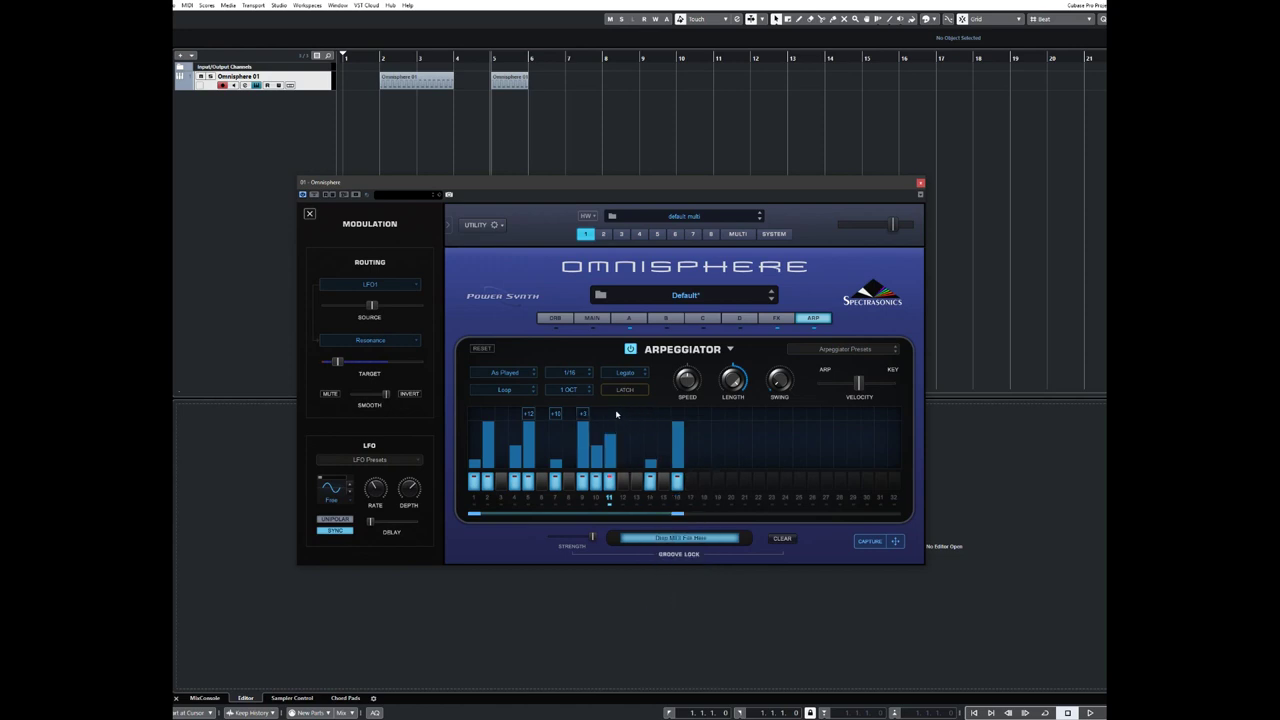
{"action": "right_click", "coordinate": [613, 414]}
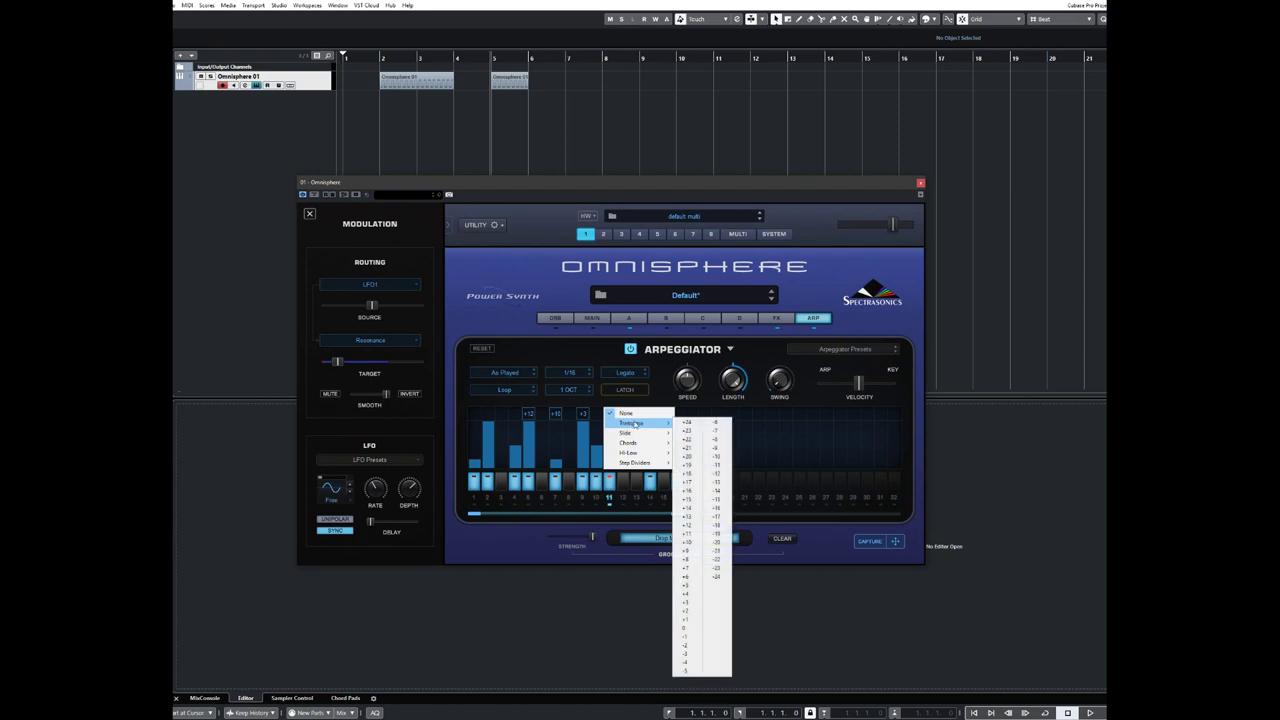
{"action": "mouse_move", "coordinate": [650, 423]}
Transpose step 11 up 13 semitones and step 14 up 12 semitones.
{"action": "left_click", "coordinate": [696, 524]}
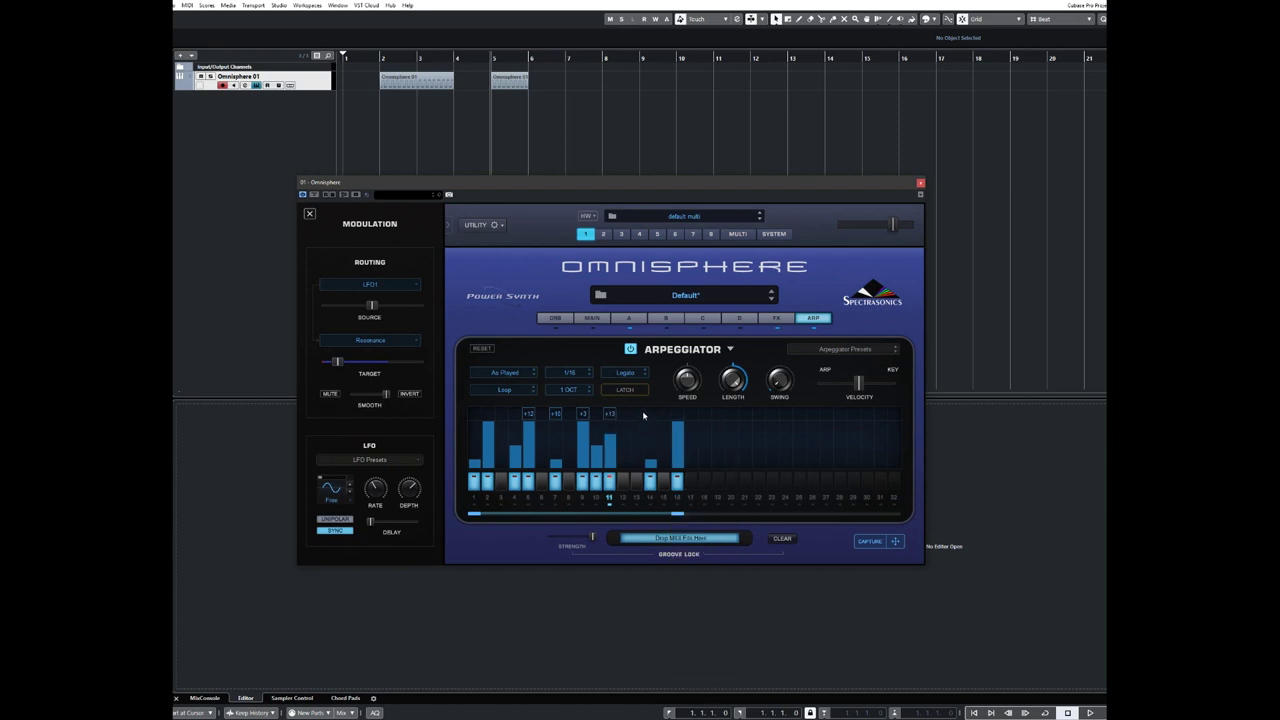
{"action": "left_click", "coordinate": [647, 415]}
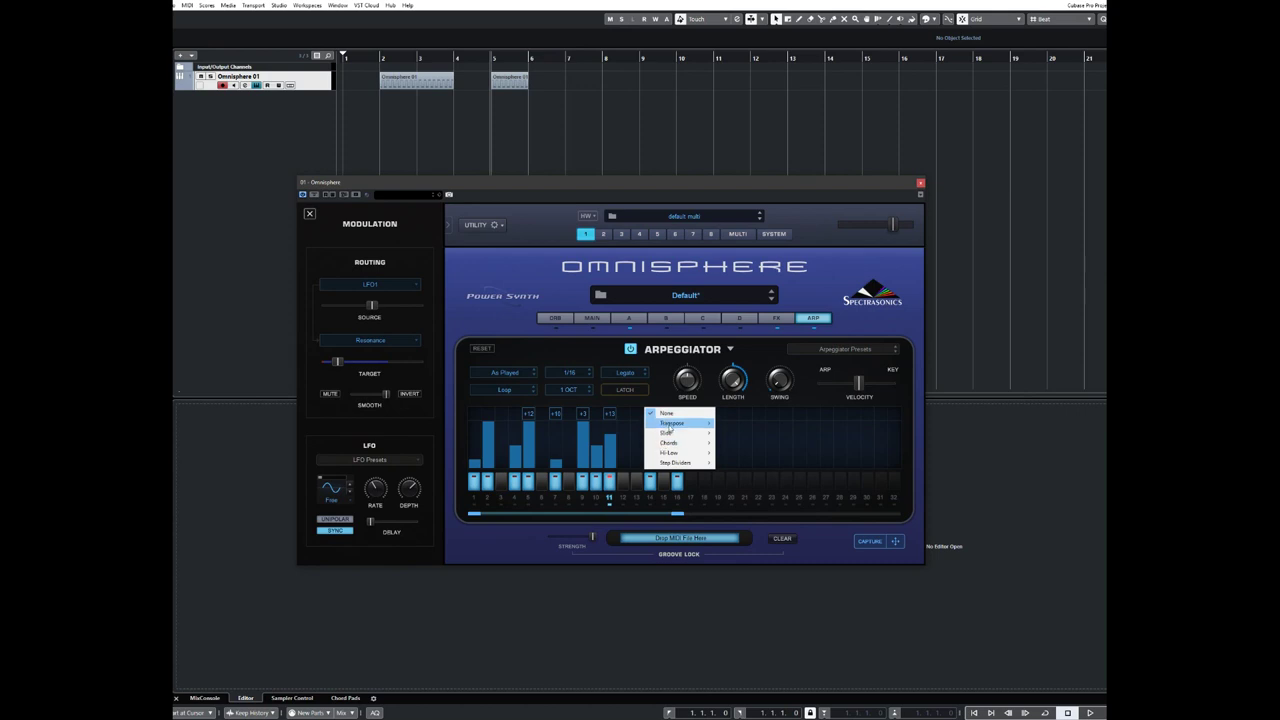
{"action": "mouse_move", "coordinate": [700, 423]}
{"action": "left_click", "coordinate": [730, 524]}
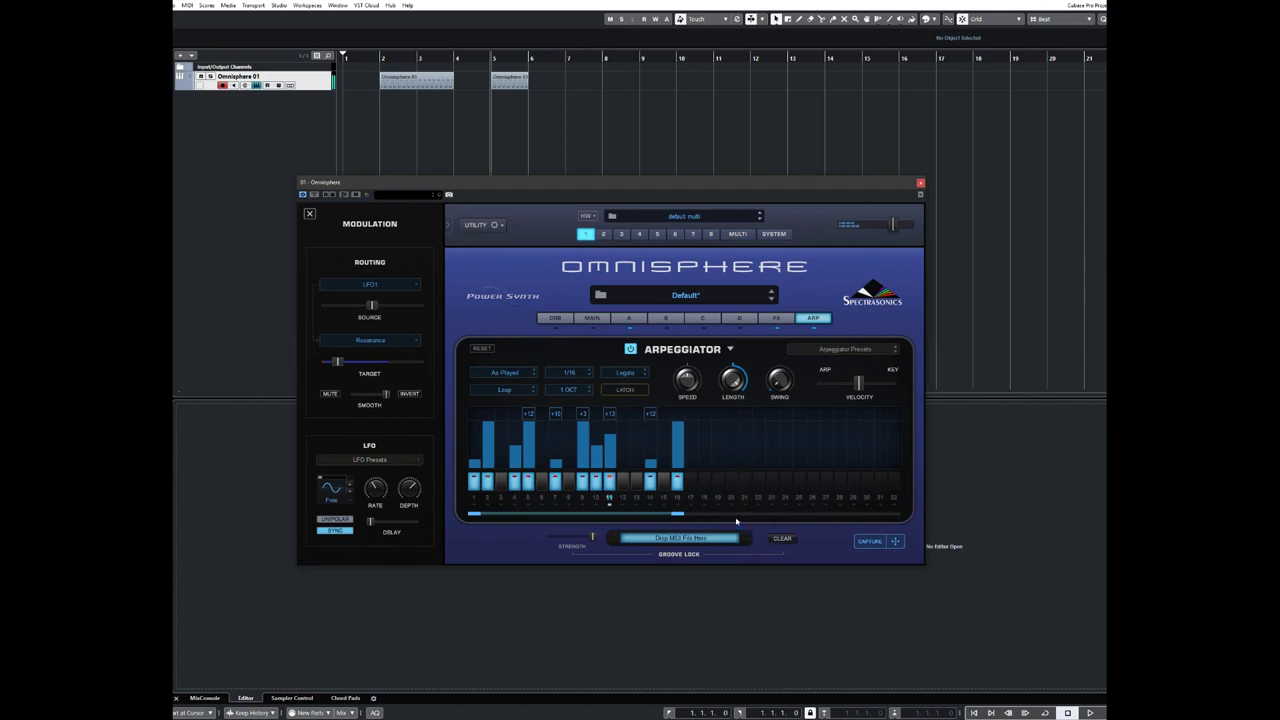
Change step 11's transpose to +14, then settle on +15.
{"action": "left_click", "coordinate": [607, 411]}
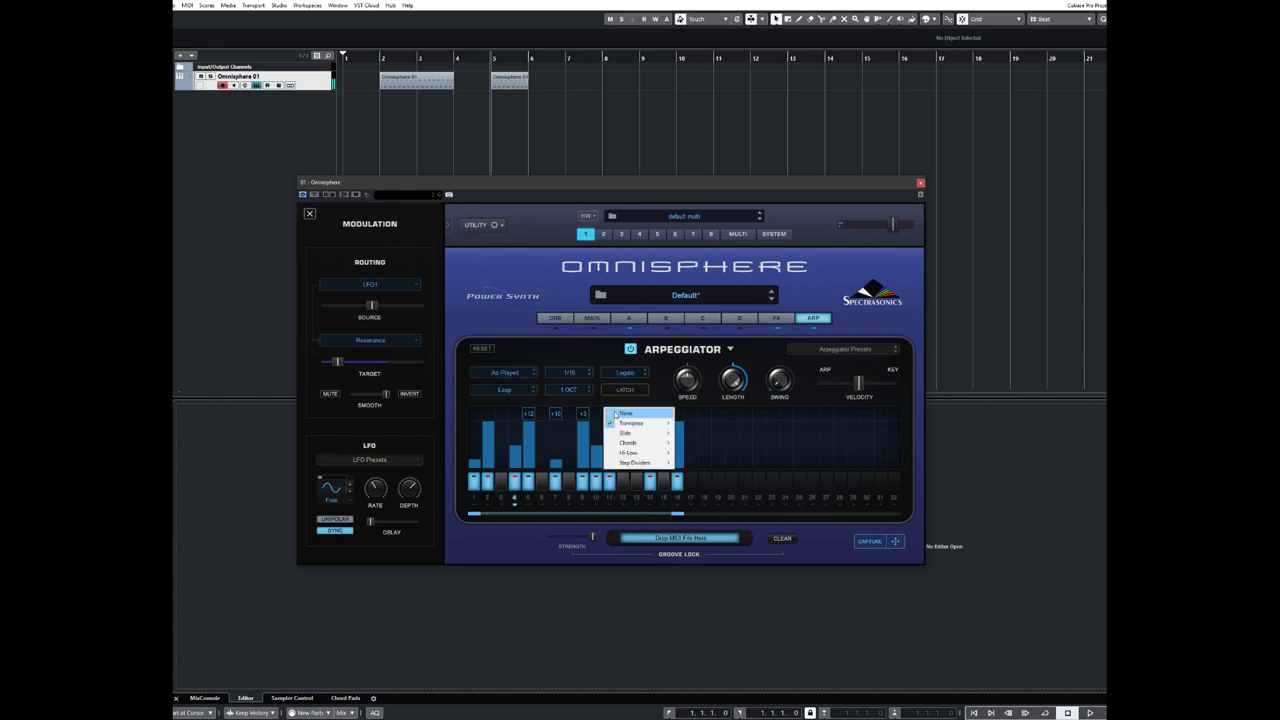
{"action": "mouse_move", "coordinate": [624, 424]}
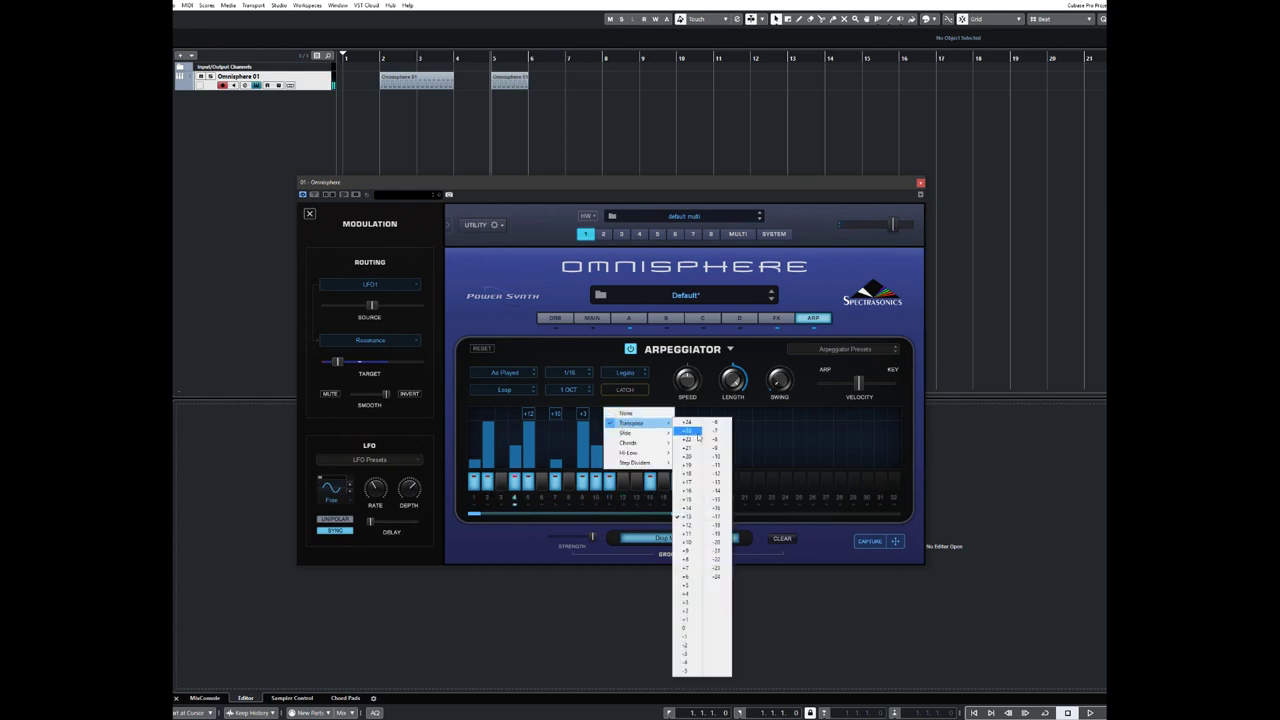
{"action": "left_click", "coordinate": [692, 509]}
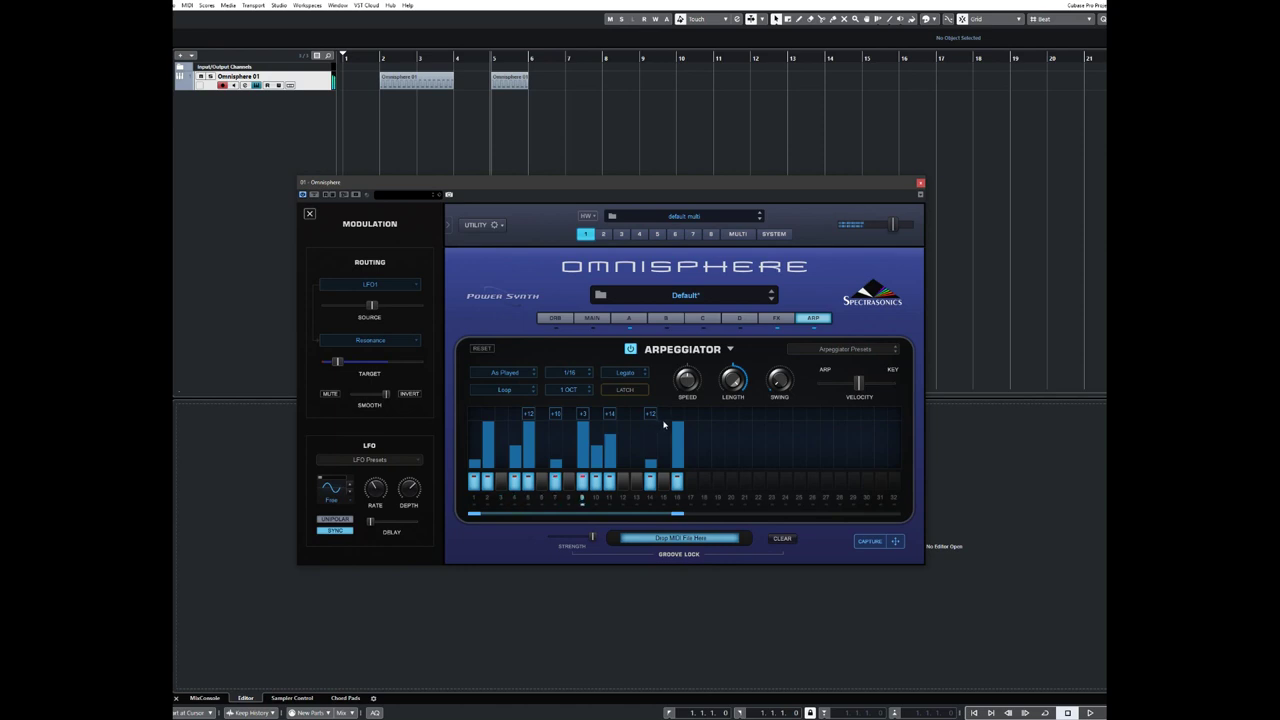
{"action": "left_click", "coordinate": [612, 415]}
{"action": "left_click", "coordinate": [616, 419]}
{"action": "mouse_move", "coordinate": [628, 424]}
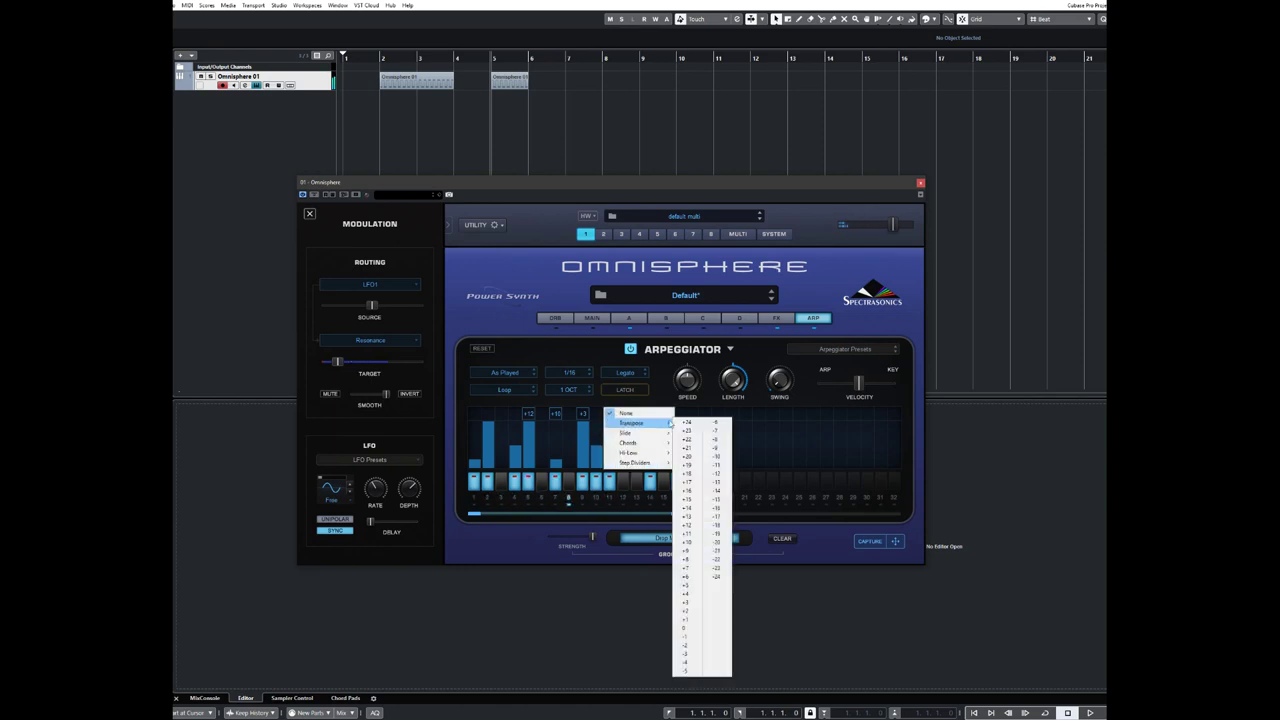
{"action": "left_click", "coordinate": [690, 491]}
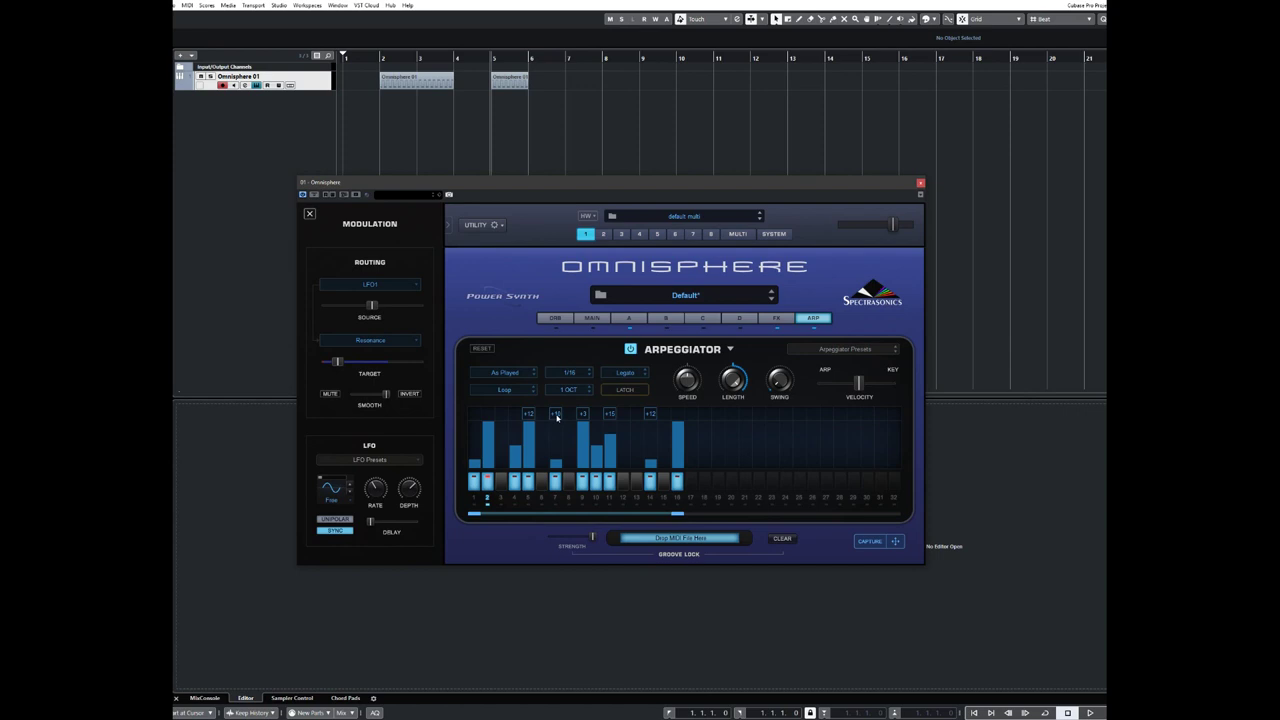
Make step 7 slide up 10 semitones instead of jumping.
{"action": "left_click", "coordinate": [556, 418]}
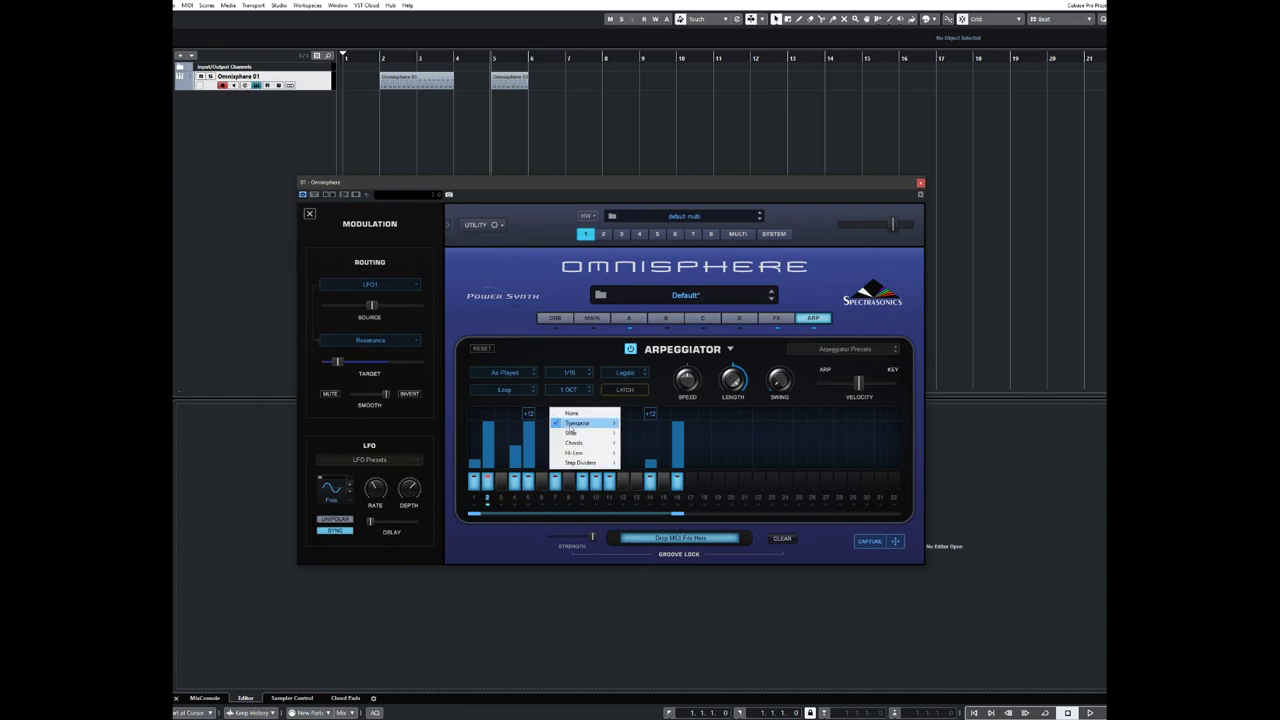
{"action": "mouse_move", "coordinate": [580, 427]}
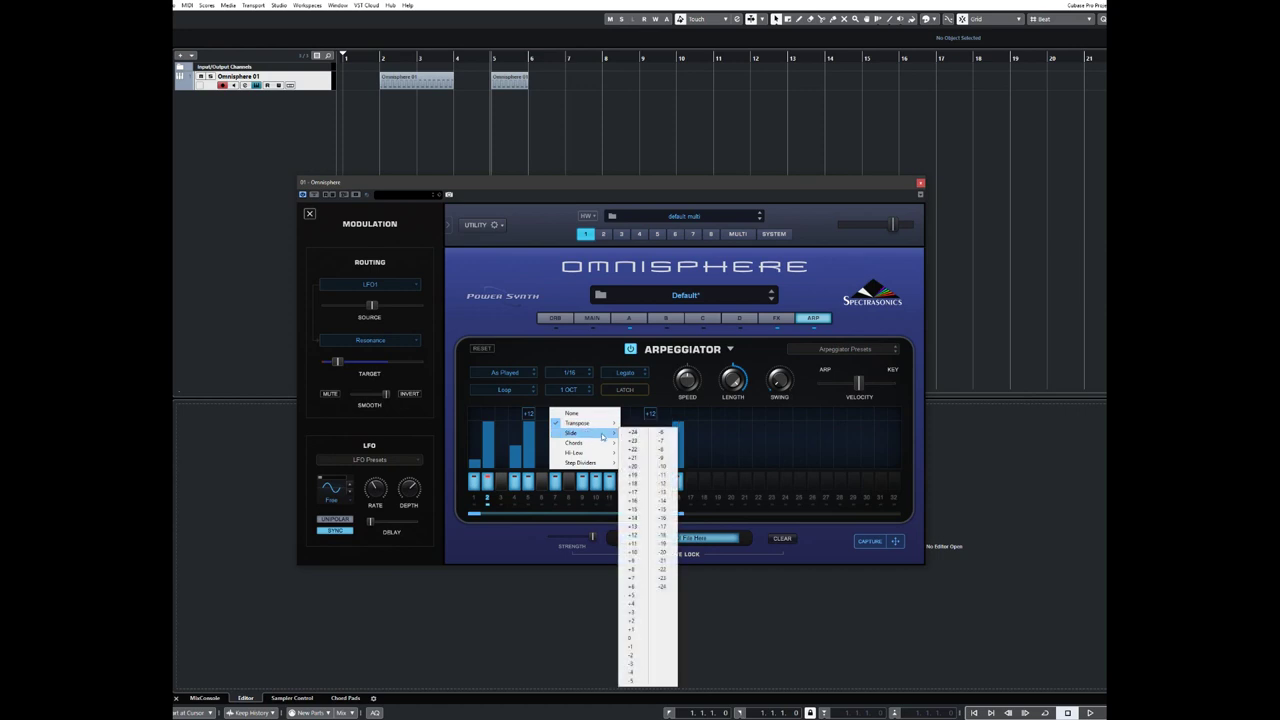
{"action": "left_click", "coordinate": [630, 553]}
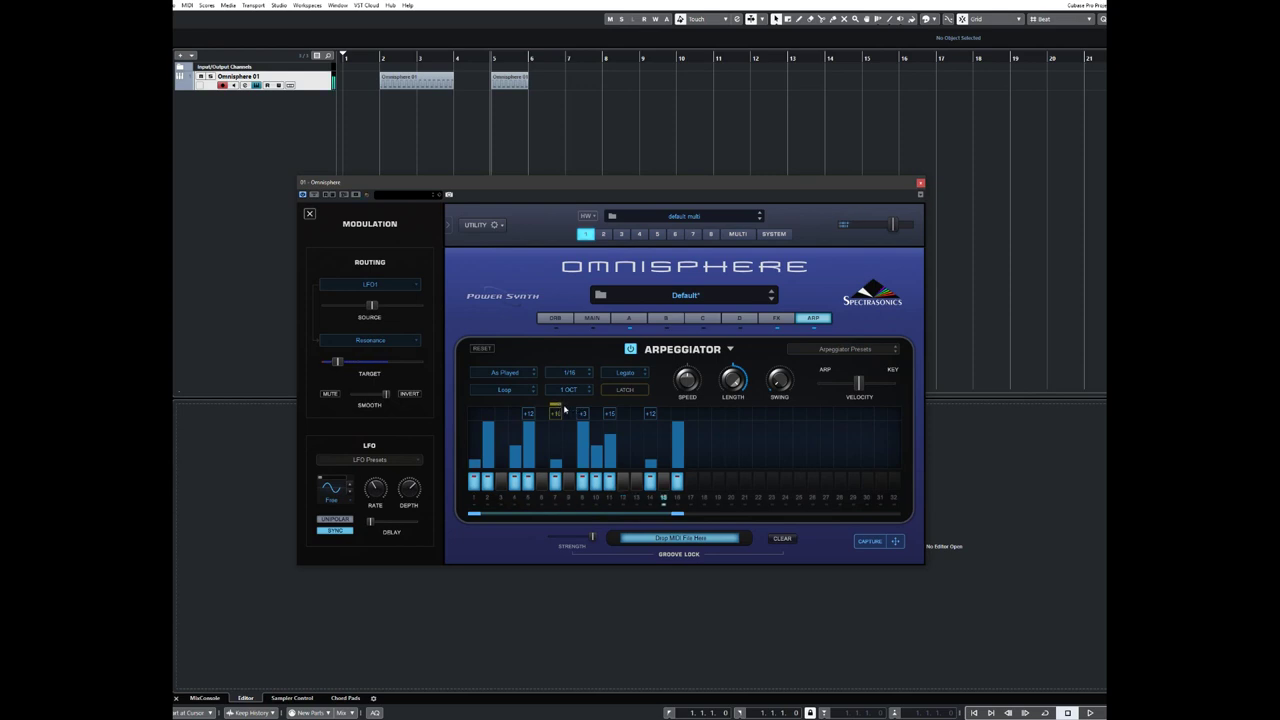
{"action": "left_click_drag", "start_coordinate": [557, 456], "coordinate": [562, 428]}
{"action": "left_click_drag", "start_coordinate": [556, 410], "coordinate": [584, 409]}
Try a +15 slide on step 11, then revert it to a +15 transpose.
{"action": "left_click", "coordinate": [614, 416]}
{"action": "mouse_move", "coordinate": [632, 432]}
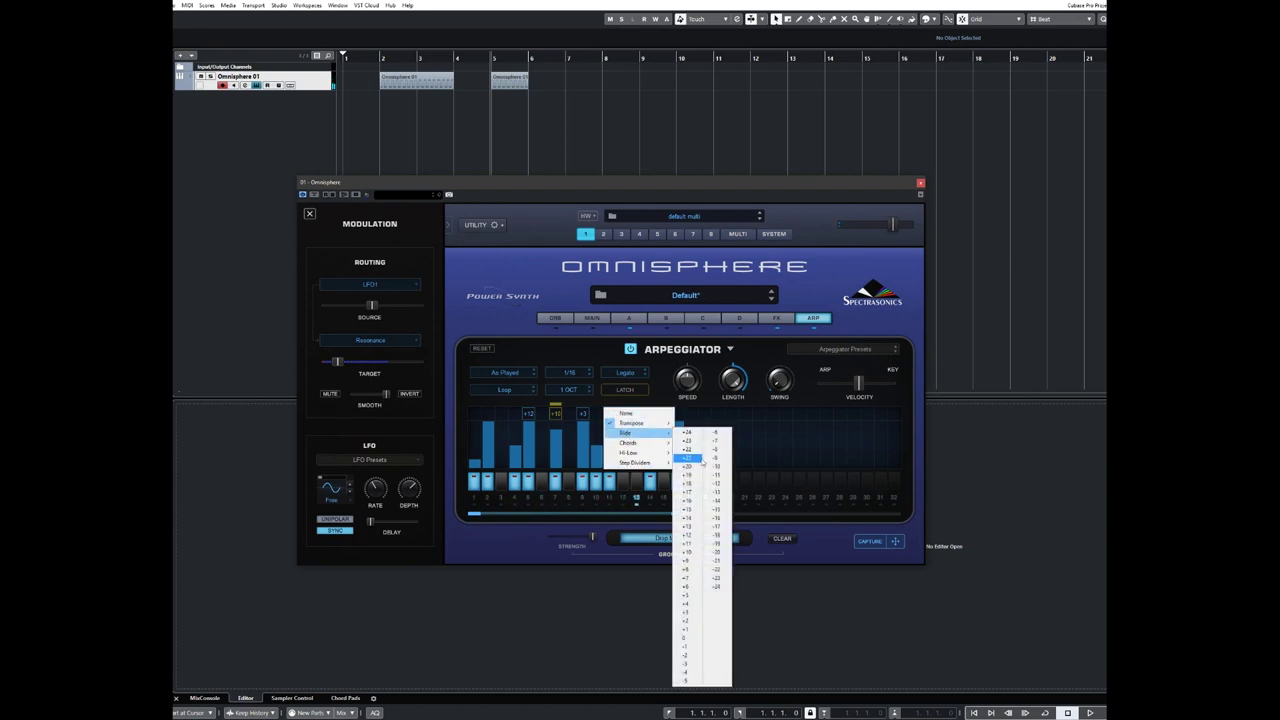
{"action": "left_click", "coordinate": [700, 510]}
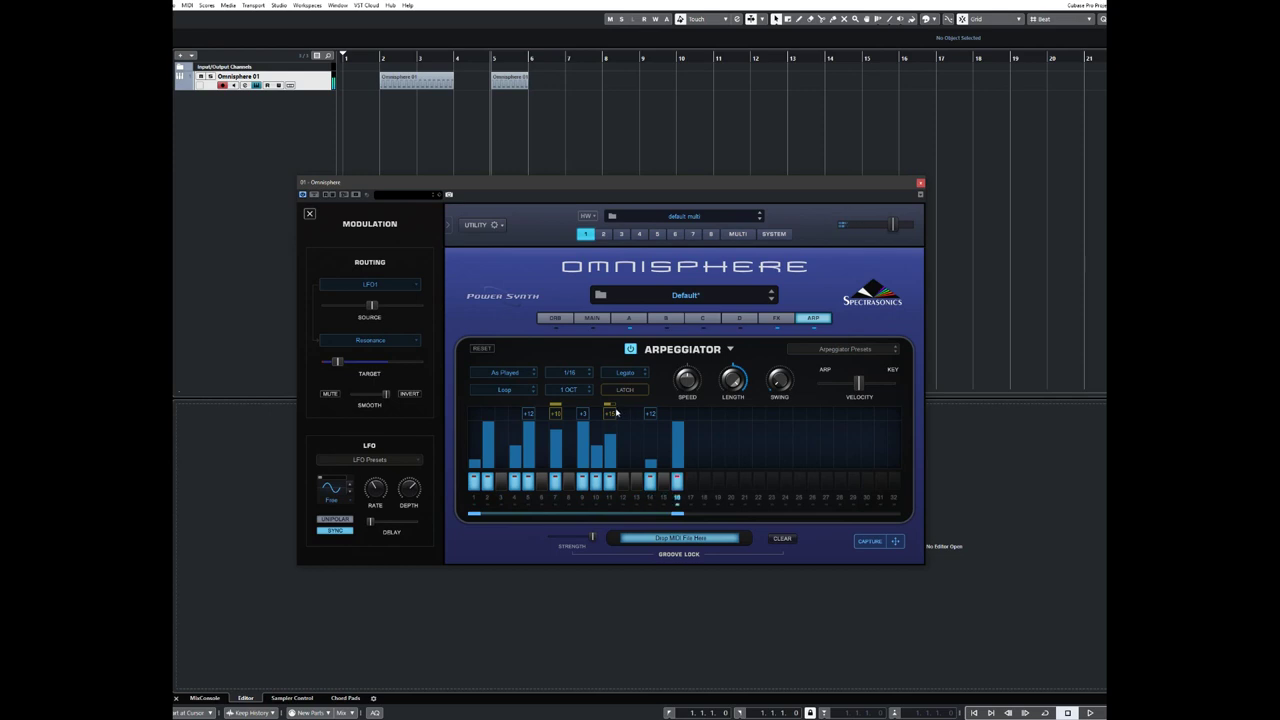
{"action": "left_click", "coordinate": [614, 413]}
{"action": "mouse_move", "coordinate": [637, 428]}
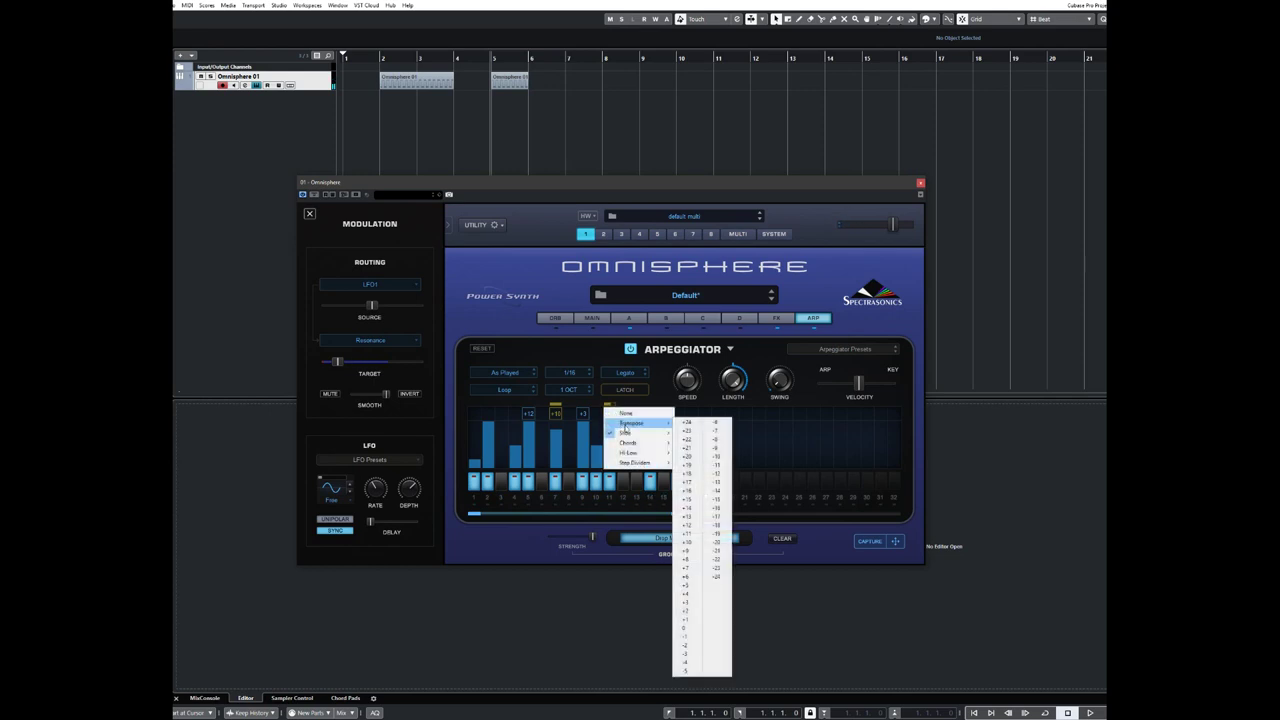
{"action": "left_click", "coordinate": [687, 499]}
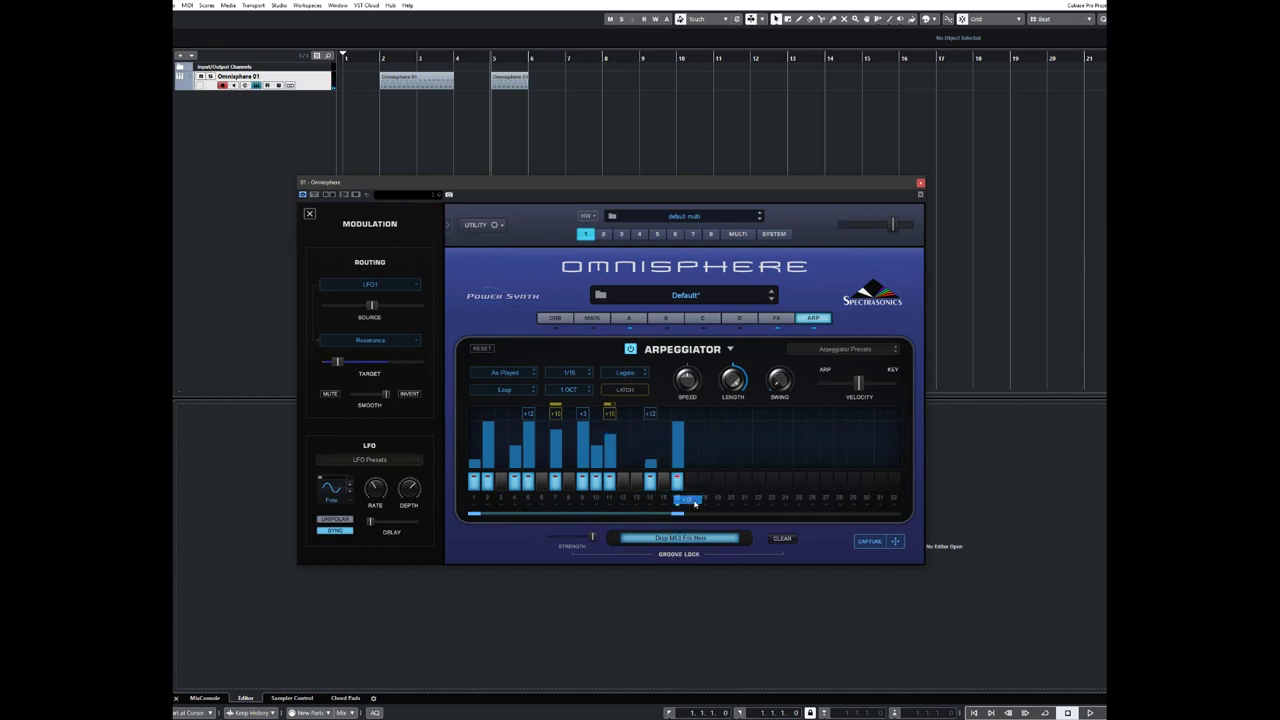
Set step 7's modifier back to a +10 transpose.
{"action": "left_click", "coordinate": [580, 419]}
{"action": "mouse_move", "coordinate": [614, 443]}
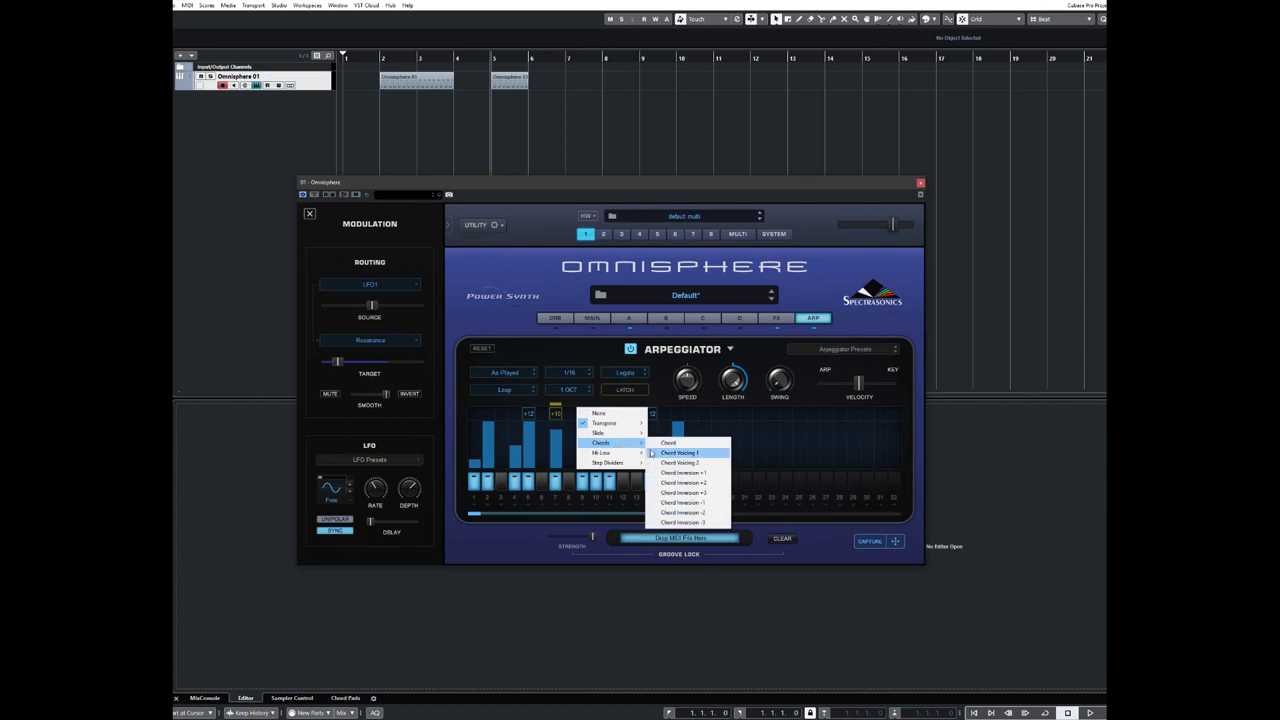
{"action": "left_click", "coordinate": [557, 417]}
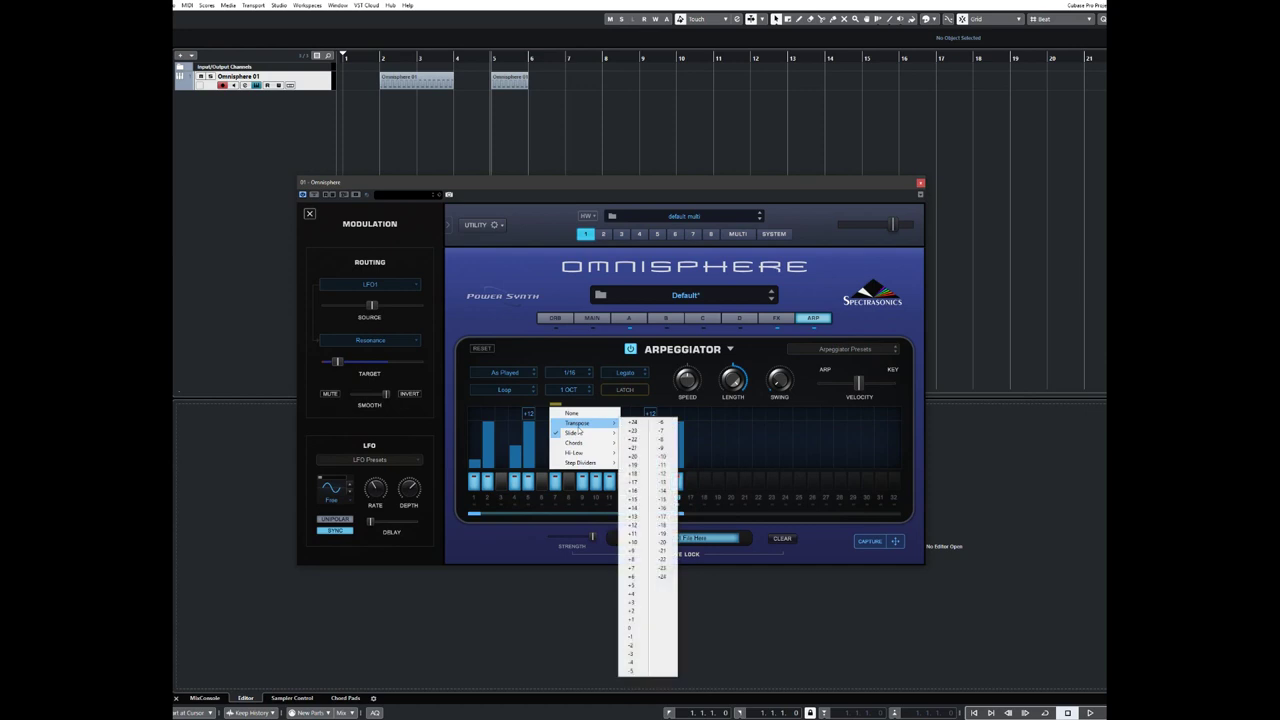
{"action": "mouse_move", "coordinate": [585, 443]}
{"action": "left_click", "coordinate": [637, 543]}
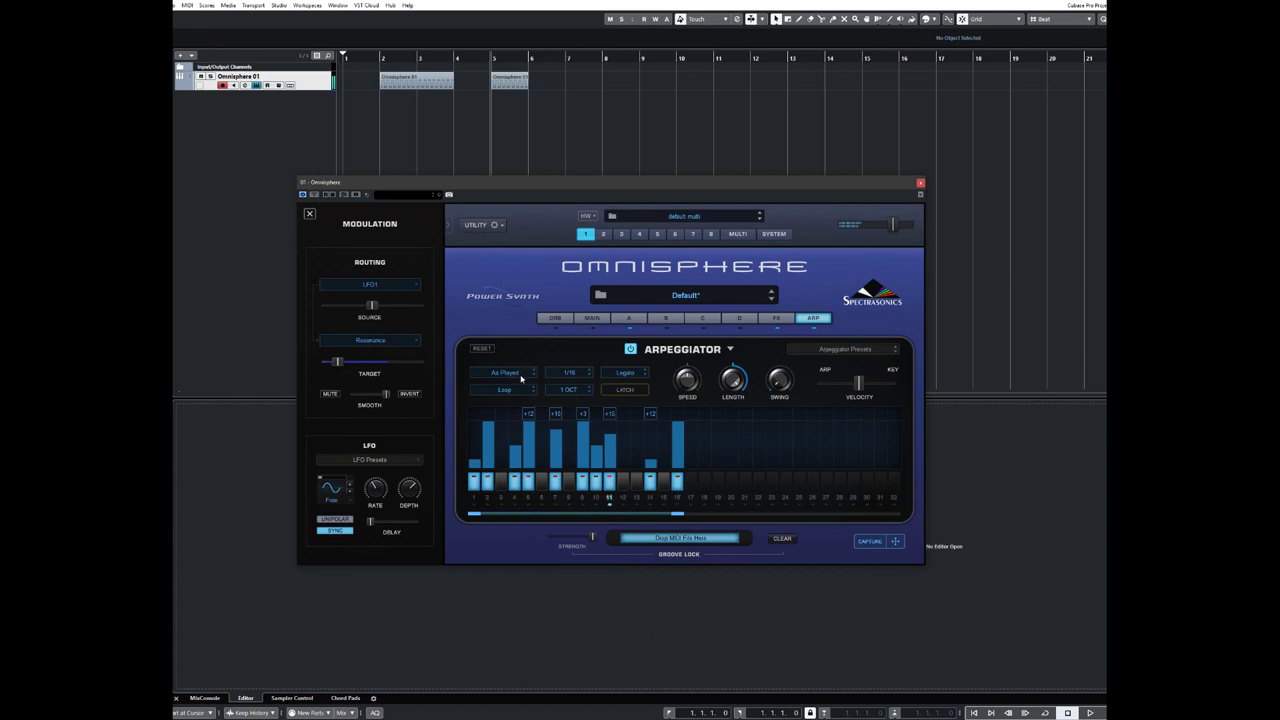
Switch the arpeggiator mode from Up to Chord.
{"action": "left_click", "coordinate": [520, 378]}
{"action": "left_click", "coordinate": [521, 380]}
{"action": "left_click", "coordinate": [521, 380]}
{"action": "left_click", "coordinate": [505, 470]}
Give steps 5 and 7 the Chord modifier in place of their transposes.
{"action": "left_click", "coordinate": [534, 417]}
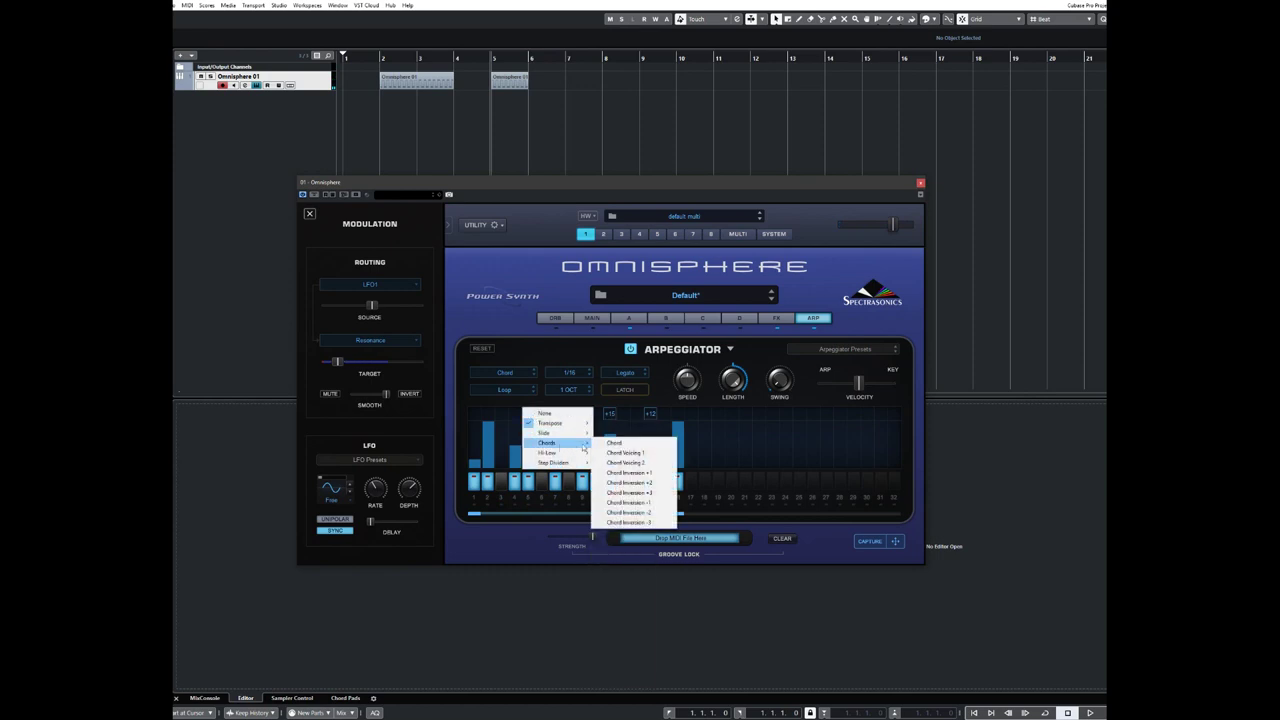
{"action": "left_click", "coordinate": [624, 447]}
{"action": "left_click", "coordinate": [558, 416]}
{"action": "mouse_move", "coordinate": [580, 444]}
{"action": "left_click", "coordinate": [646, 447]}
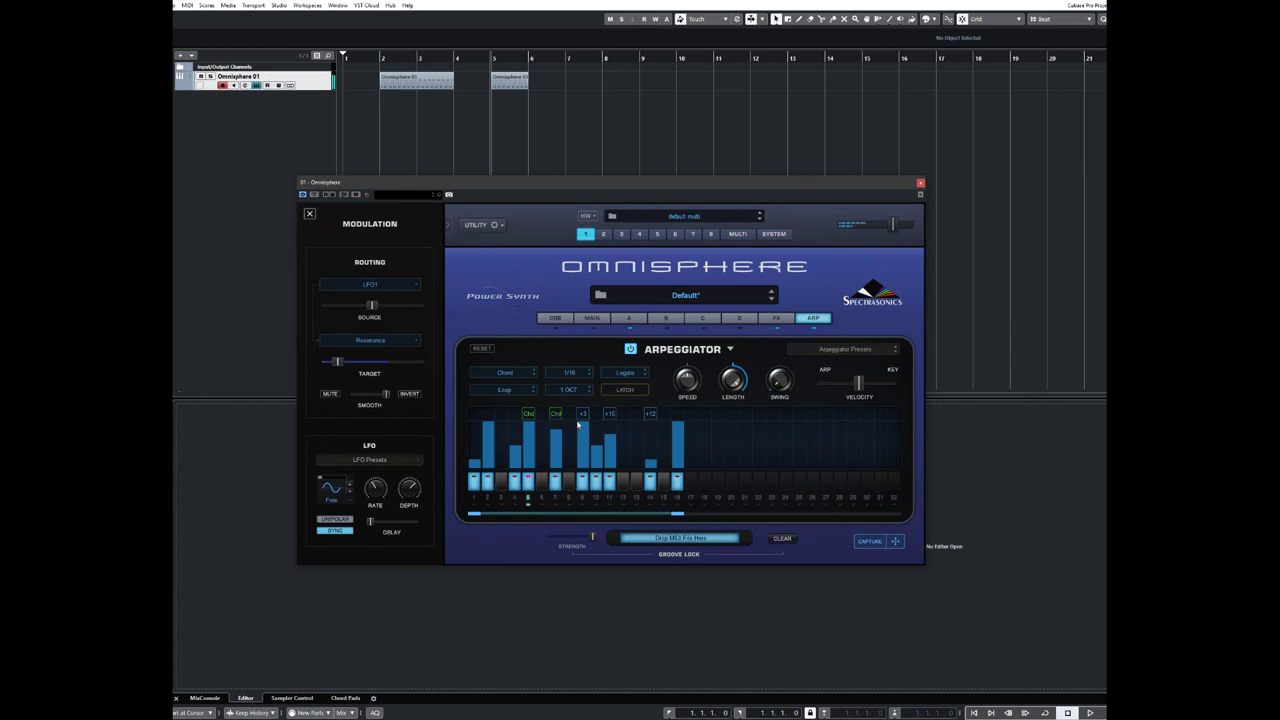
Return the arpeggiator to Up mode and clear the transposes on steps 9 and 11.
{"action": "left_click", "coordinate": [509, 374]}
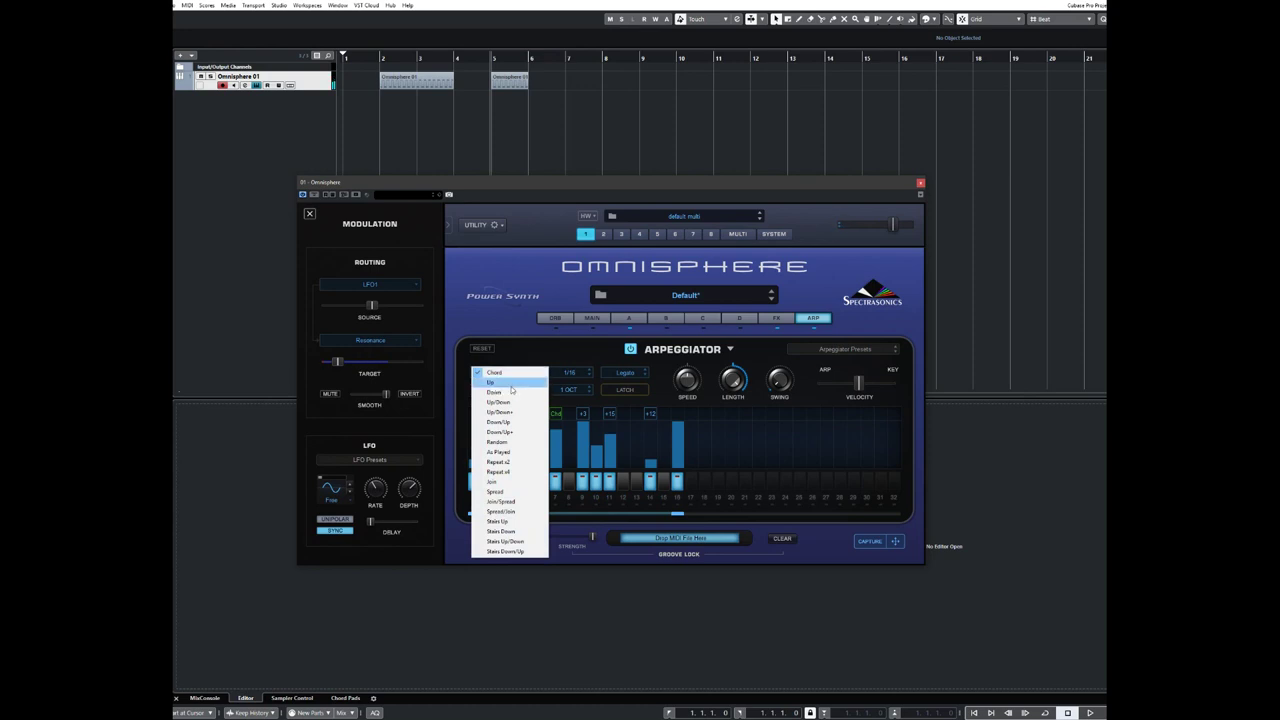
{"action": "left_click", "coordinate": [513, 381]}
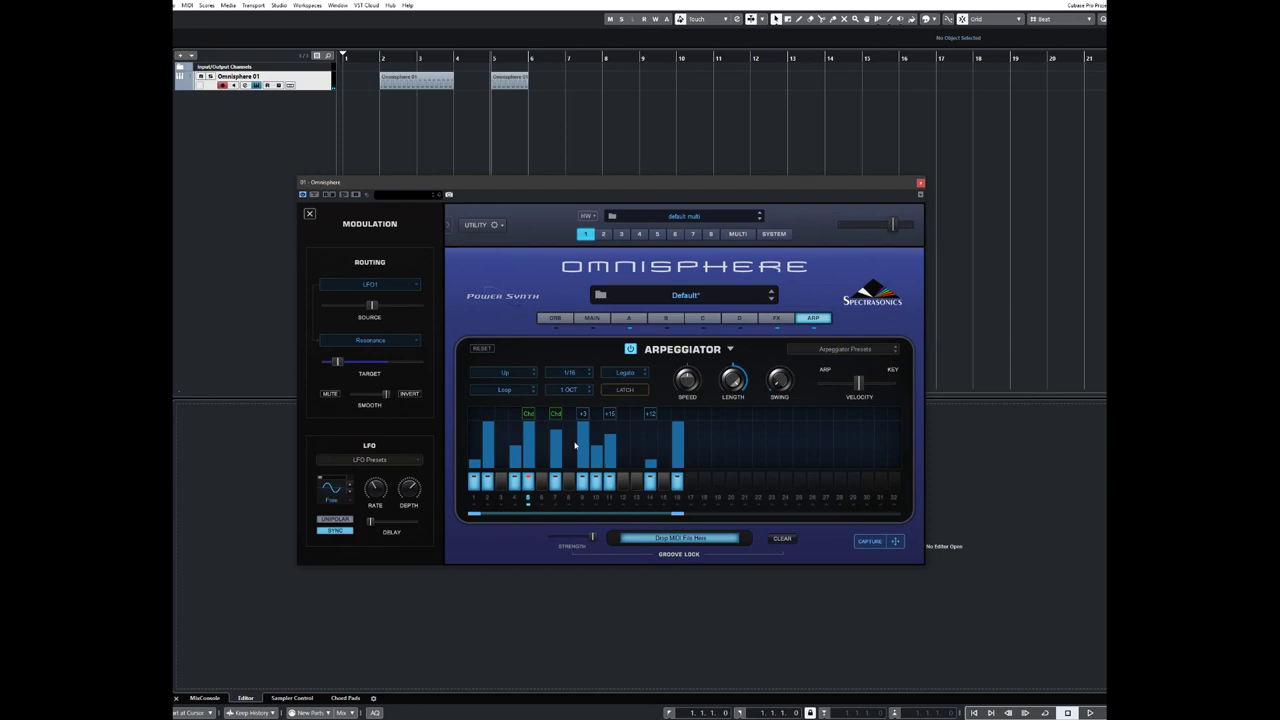
{"action": "left_click", "coordinate": [577, 413]}
{"action": "left_click", "coordinate": [588, 413]}
{"action": "left_click", "coordinate": [606, 413]}
{"action": "left_click", "coordinate": [619, 413]}
Give step 11 a Chord modifier and nudge the master volume down slightly.
{"action": "left_click", "coordinate": [556, 414]}
{"action": "key", "text": "Escape"}
{"action": "left_click", "coordinate": [624, 427]}
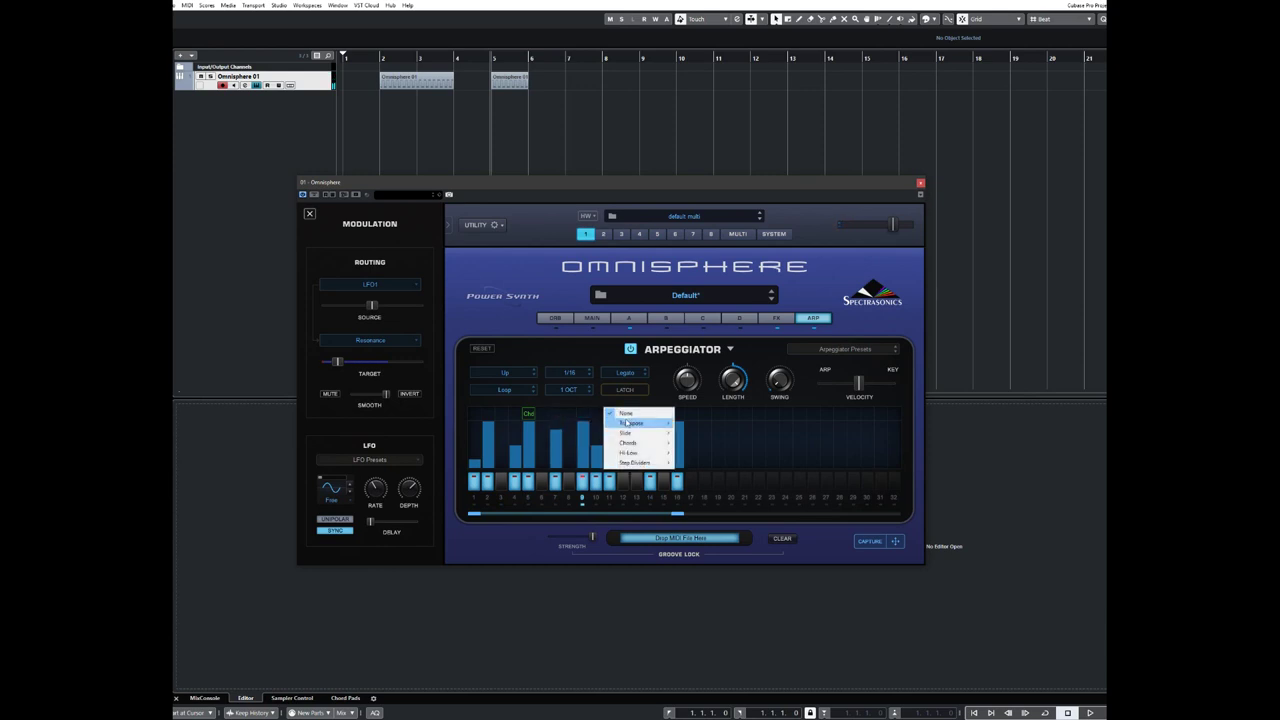
{"action": "mouse_move", "coordinate": [628, 432]}
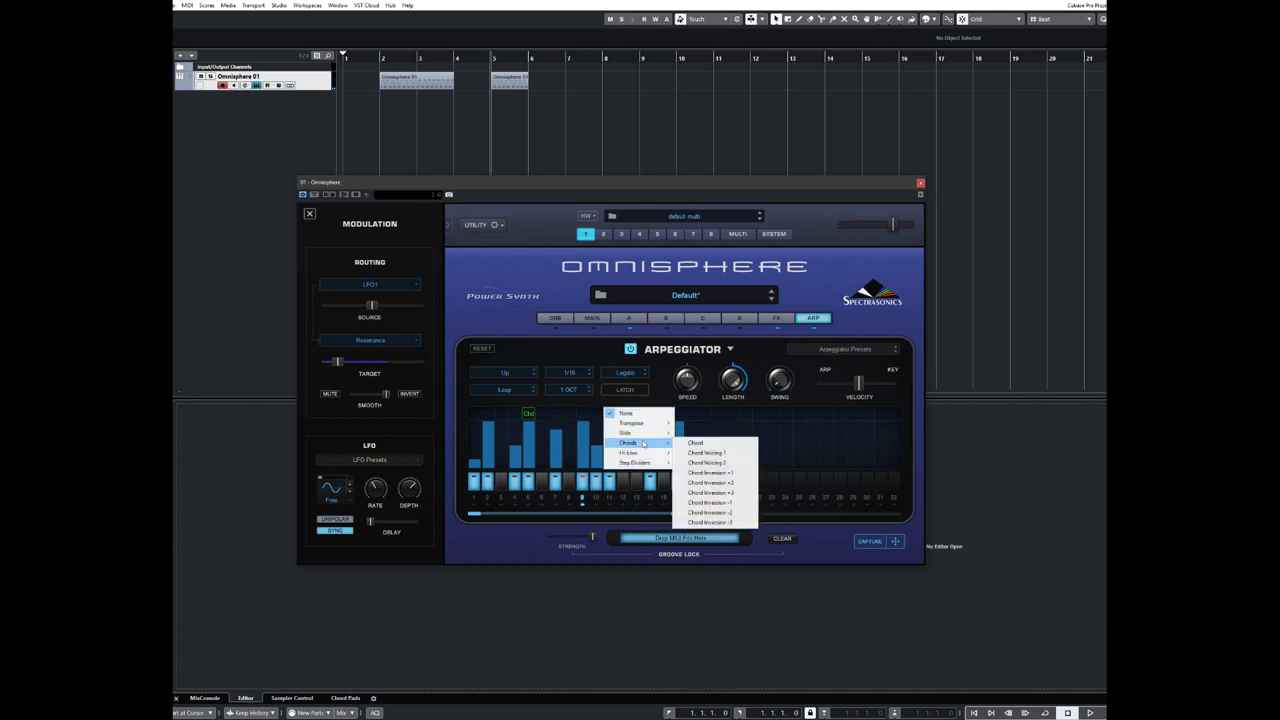
{"action": "left_click", "coordinate": [695, 443]}
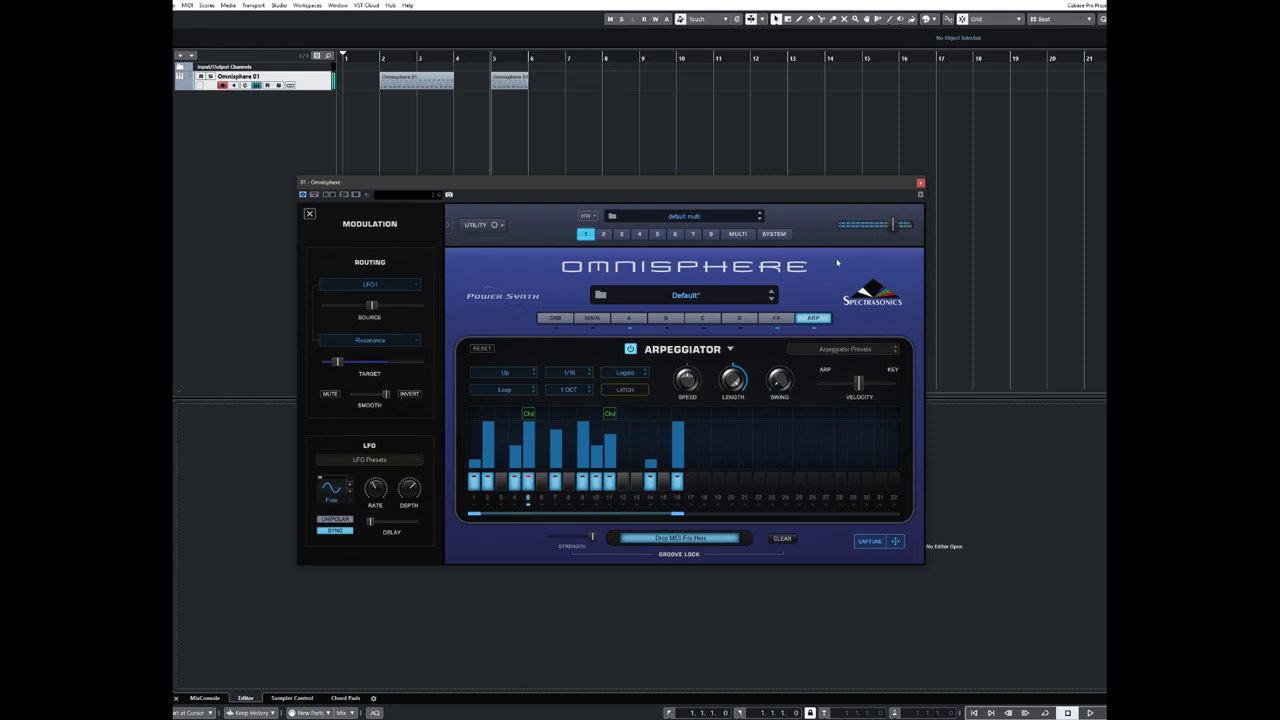
{"action": "mouse_move", "coordinate": [895, 229]}
{"action": "scroll", "coordinate": [895, 228], "scroll_direction": "down", "scroll_amount": 1}
Clear the chord modifiers from steps 5 and 11.
{"action": "left_click", "coordinate": [527, 414]}
{"action": "left_click", "coordinate": [614, 413]}
{"action": "left_click", "coordinate": [620, 413]}
Apply Chord Voicing 1 to step 5 and Chord Inversion +2 to step 9.
{"action": "left_click", "coordinate": [527, 413]}
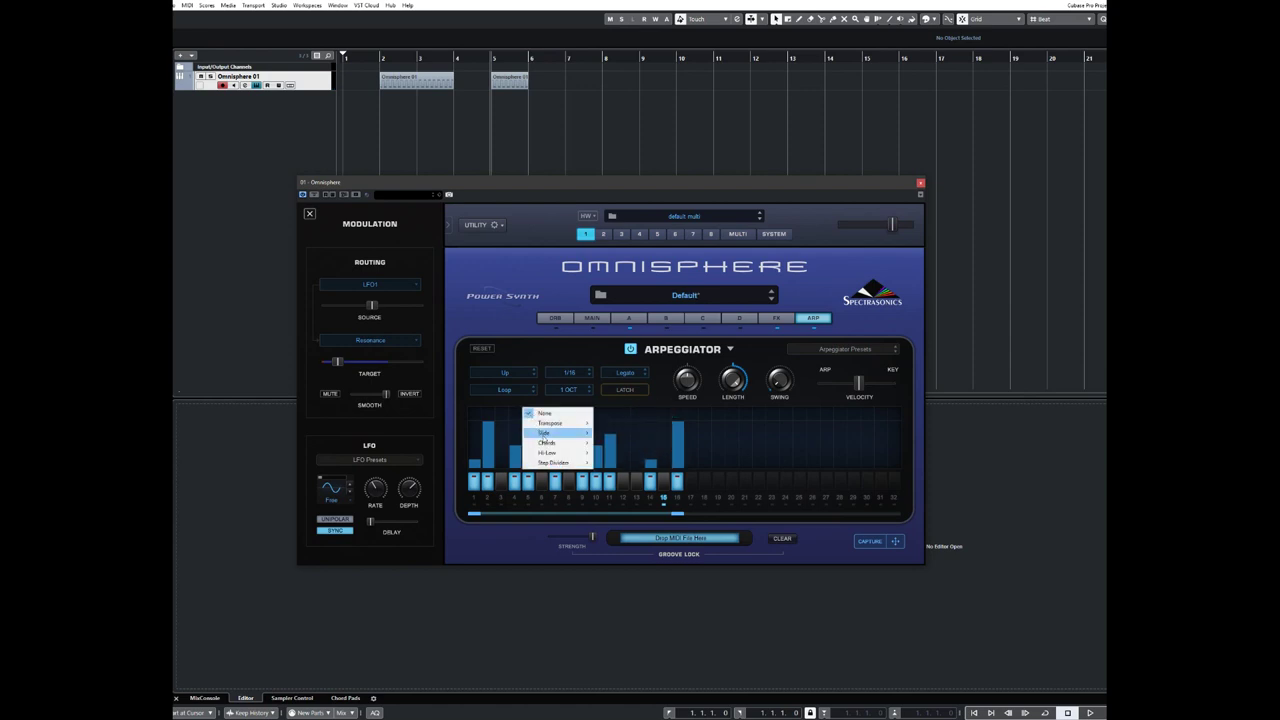
{"action": "mouse_move", "coordinate": [547, 442]}
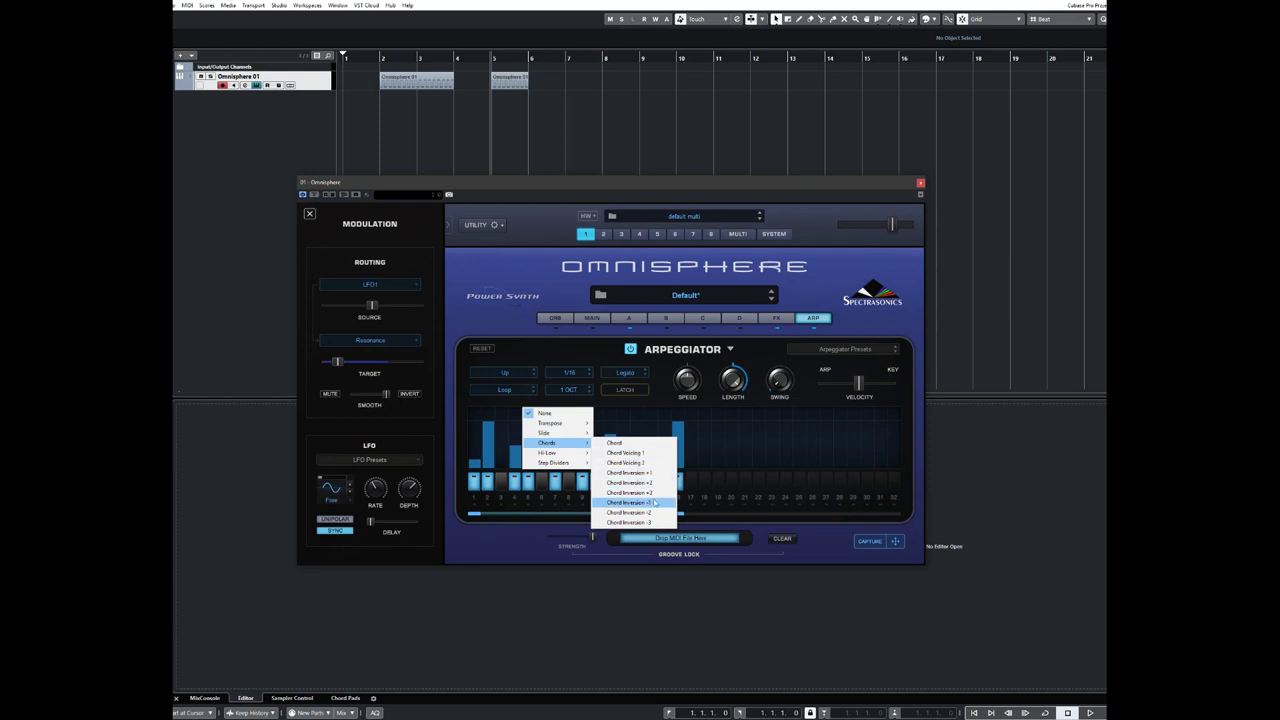
{"action": "left_click", "coordinate": [654, 455]}
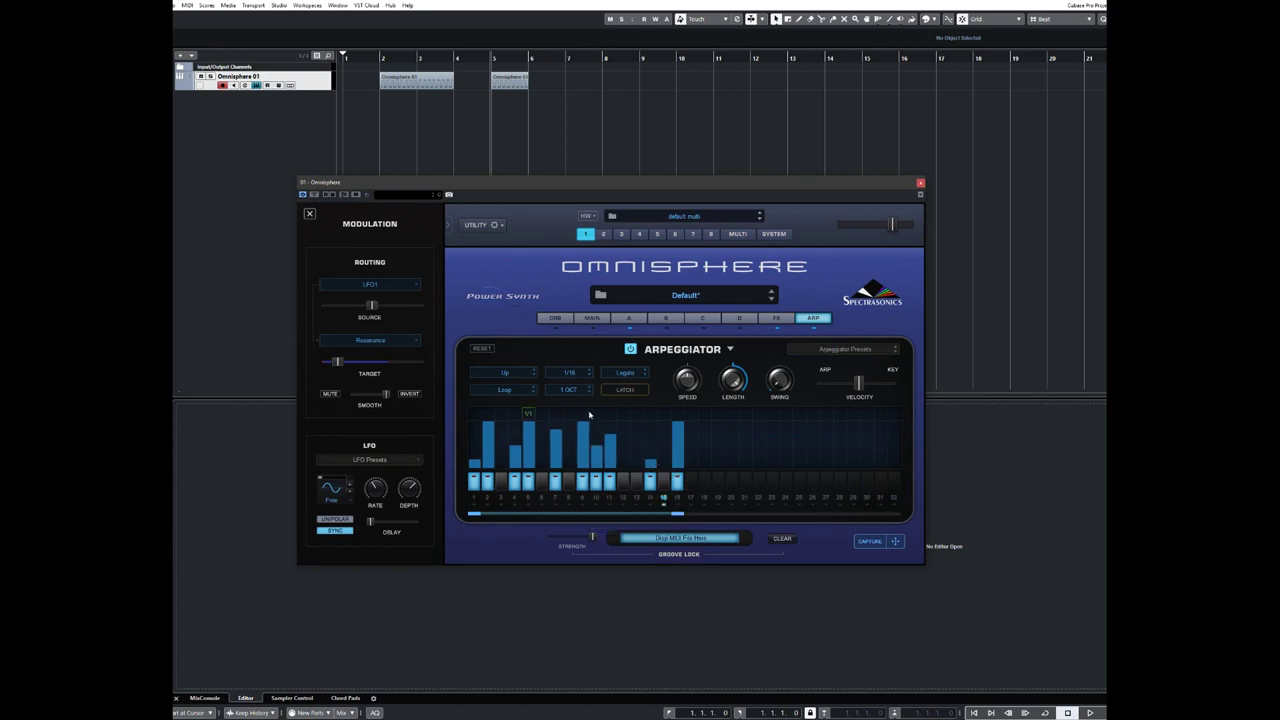
{"action": "left_click", "coordinate": [589, 414]}
{"action": "mouse_move", "coordinate": [612, 442]}
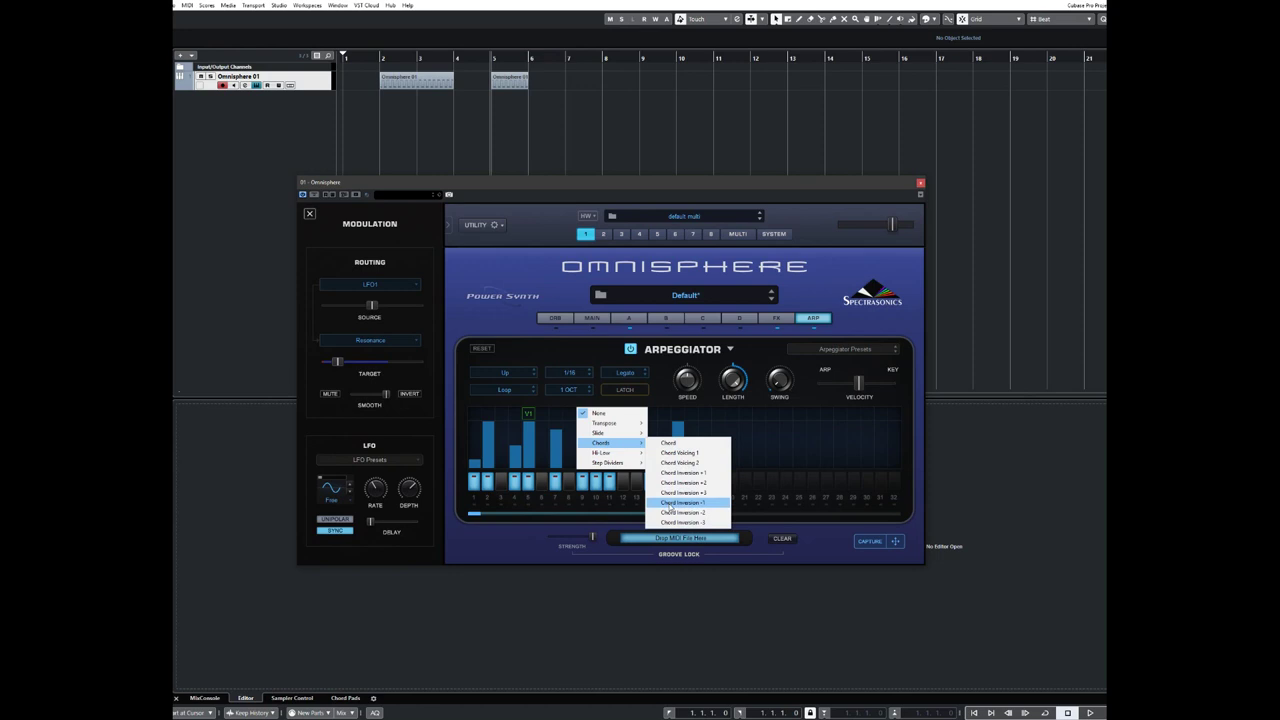
{"action": "left_click", "coordinate": [680, 483]}
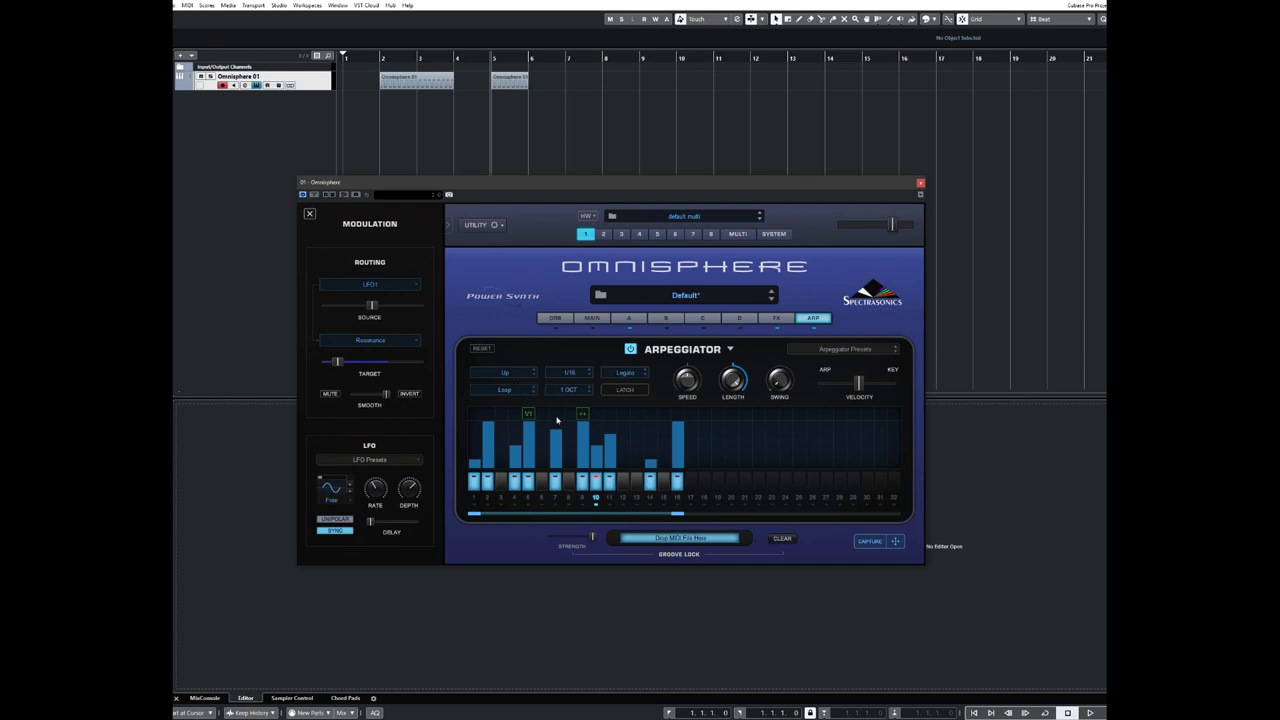
{"action": "left_click", "coordinate": [555, 412]}
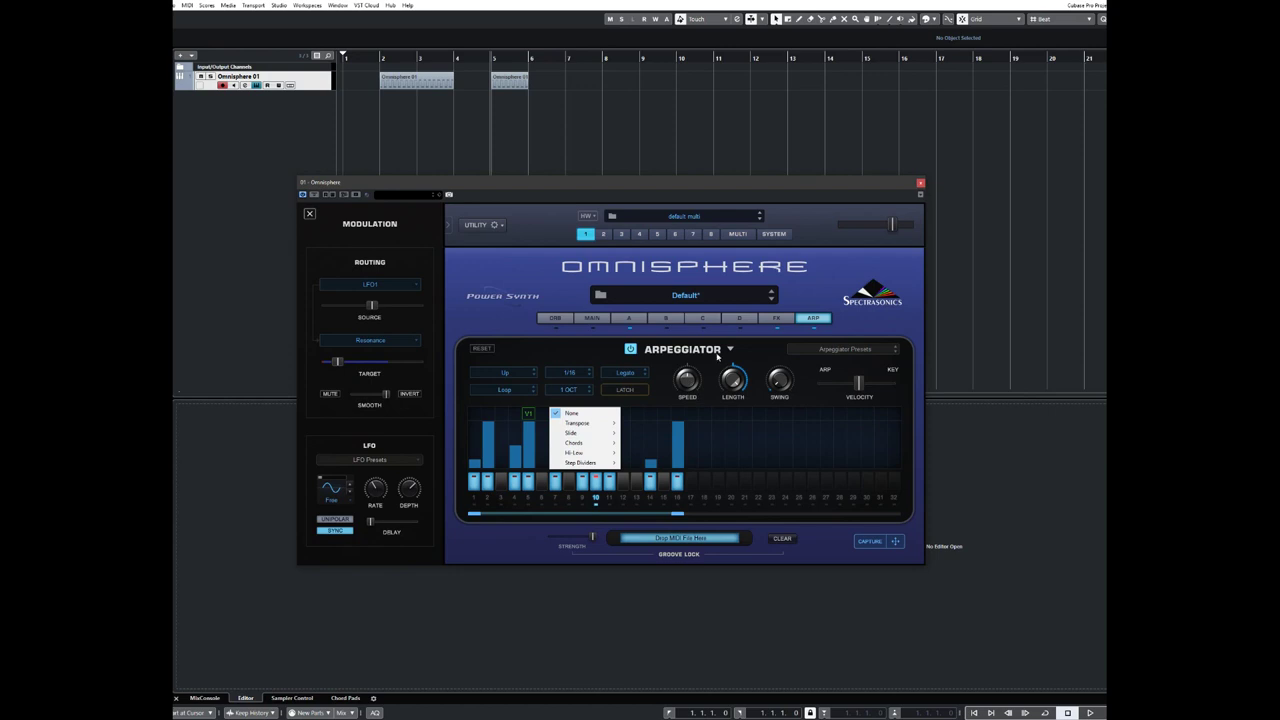
{"action": "left_click", "coordinate": [729, 350]}
{"action": "left_click", "coordinate": [857, 330]}
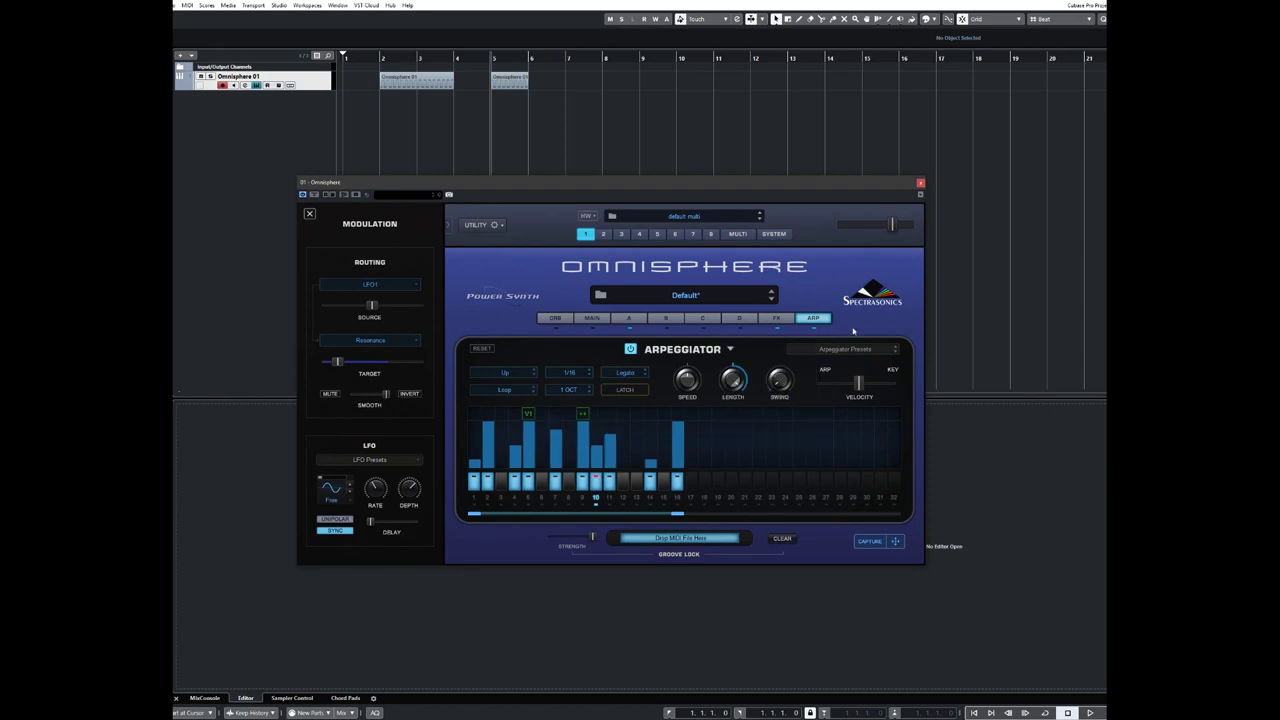